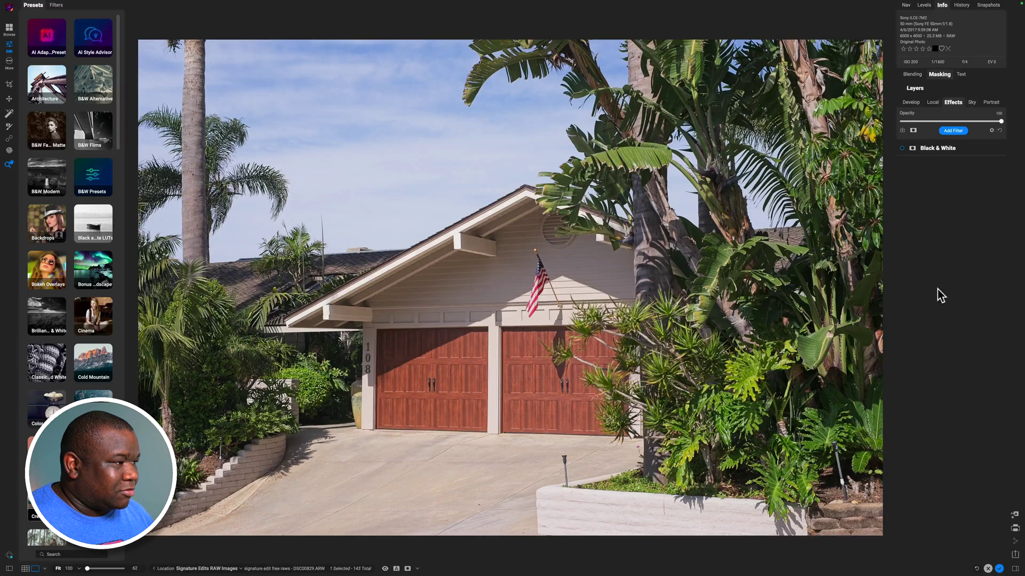
pyautogui.hotkey('ctrl', 'p')
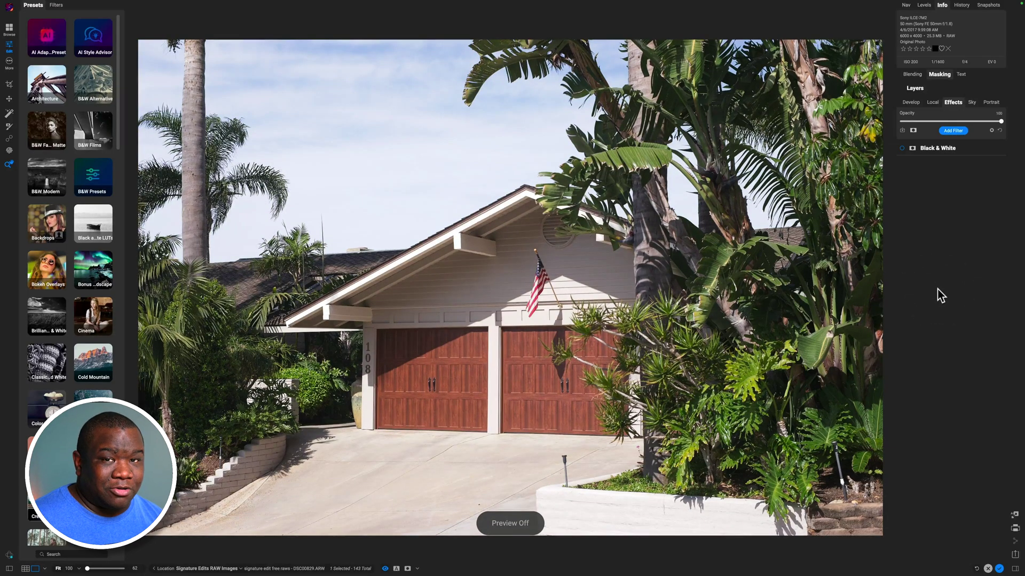
pyautogui.hotkey('ctrl', 'p')
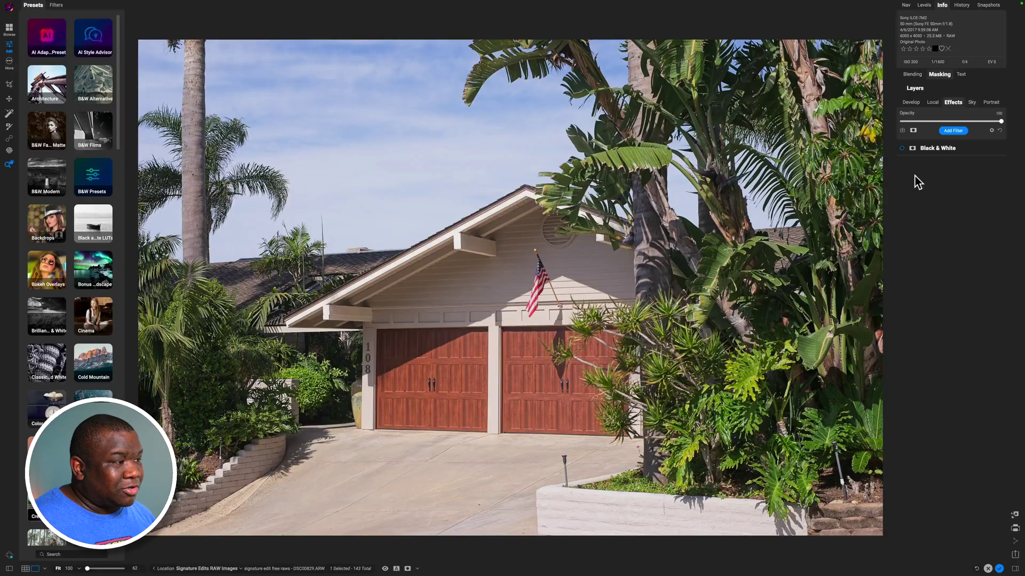
pyautogui.click(947, 104)
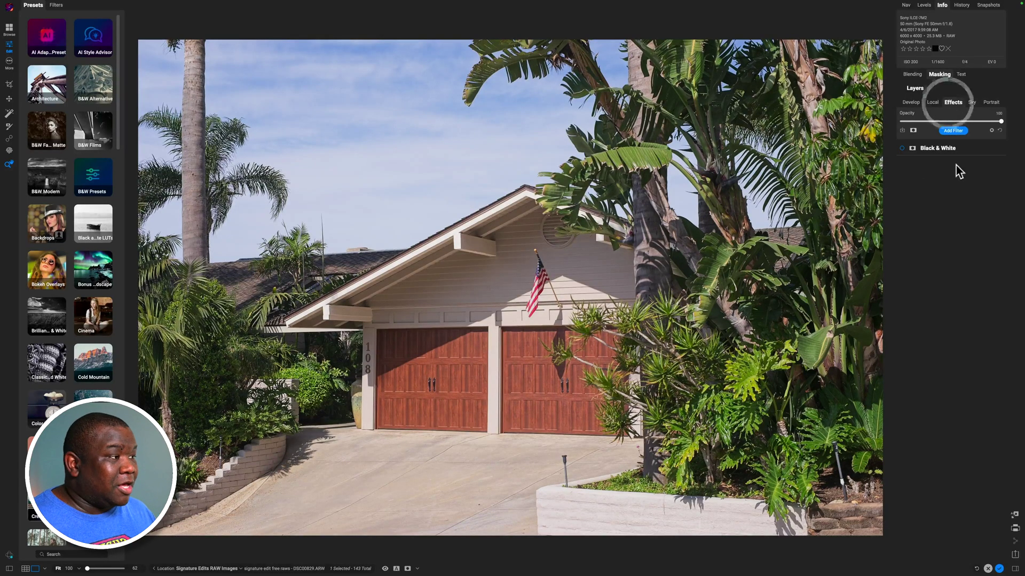
pyautogui.click(947, 161)
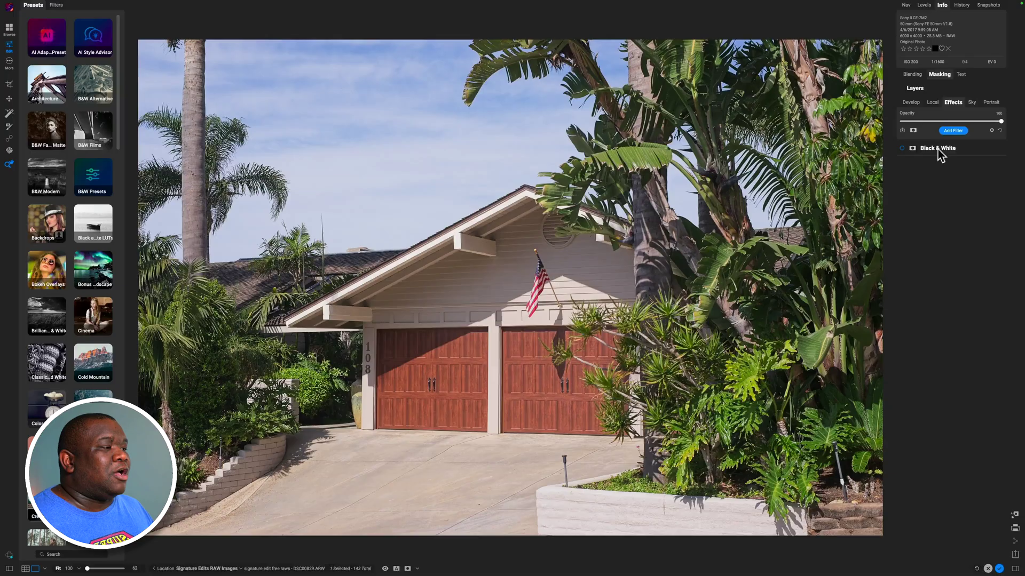
pyautogui.moveTo(937, 150)
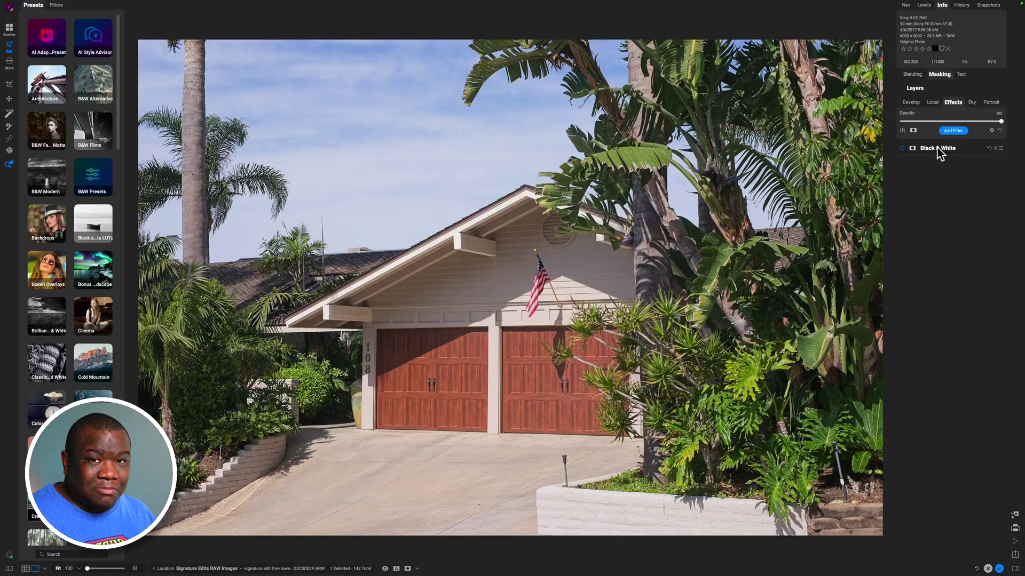
# Turn on the Black & White filter, try its opacity at 40, then set it back to 100
pyautogui.click(901, 148)
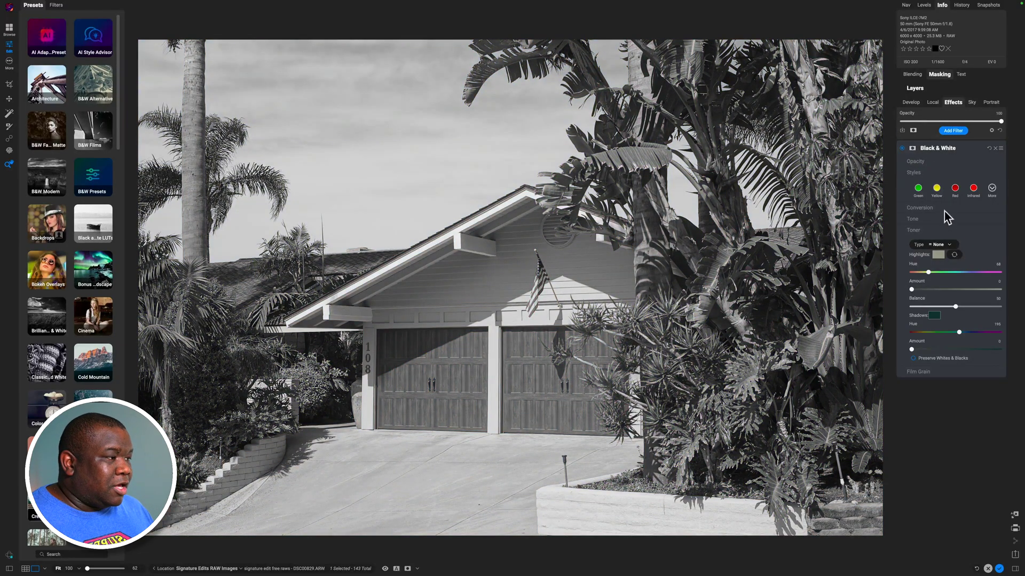
pyautogui.click(931, 233)
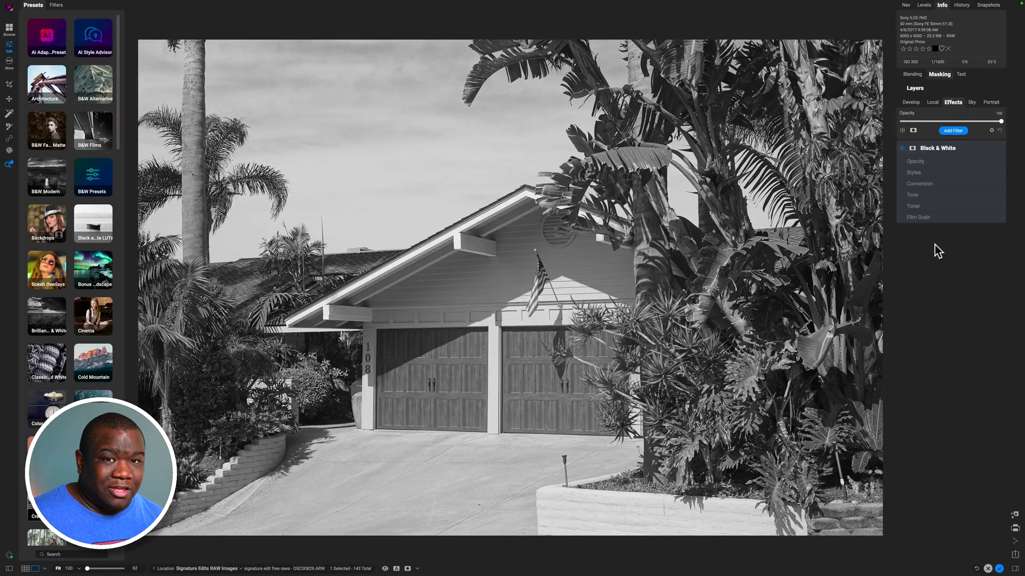
pyautogui.click(937, 164)
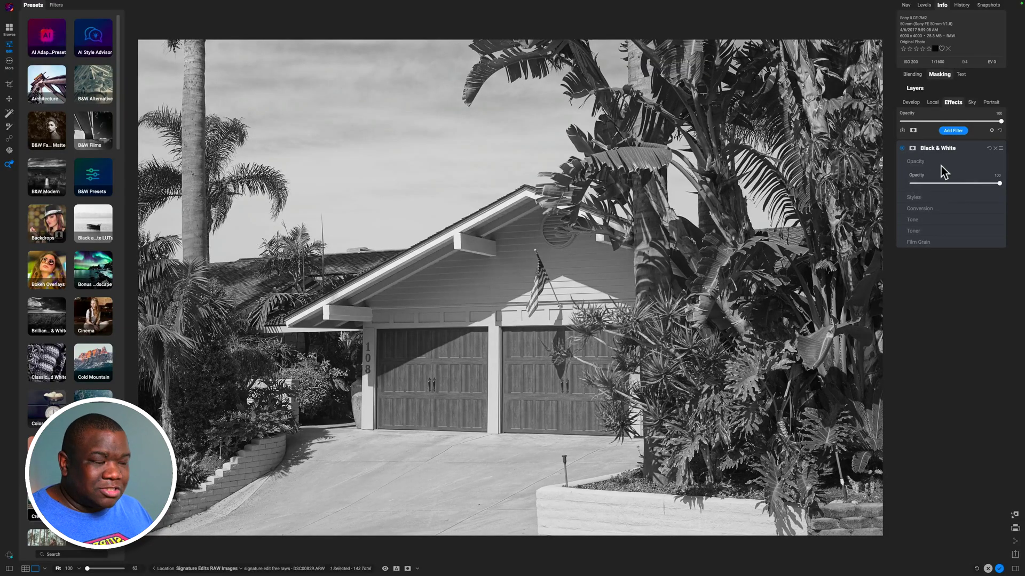
pyautogui.moveTo(998, 183); pyautogui.dragTo(954, 184)
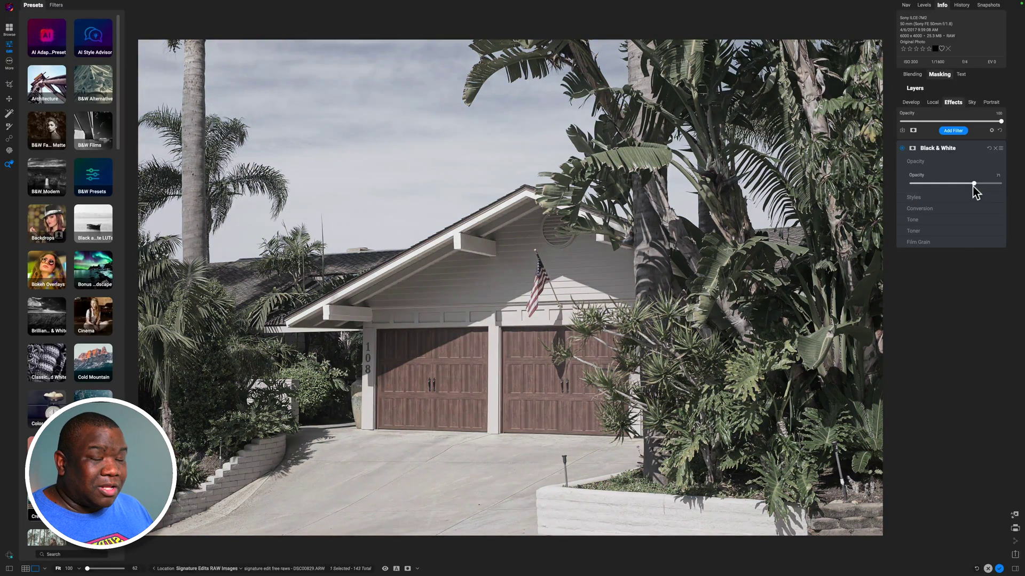
pyautogui.moveTo(995, 187); pyautogui.dragTo(1003, 187)
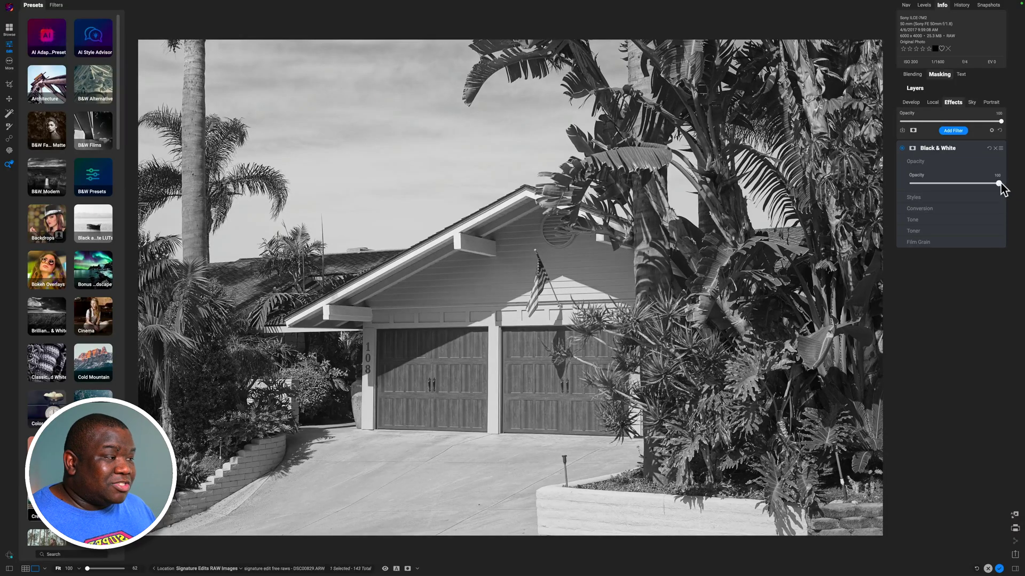
pyautogui.moveTo(1001, 183); pyautogui.dragTo(991, 184)
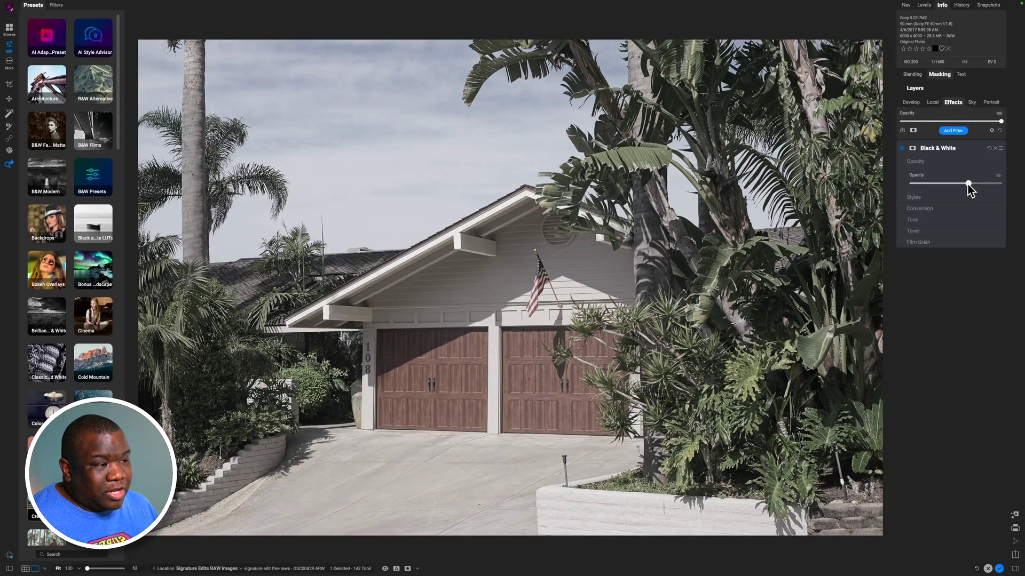
pyautogui.click(968, 184)
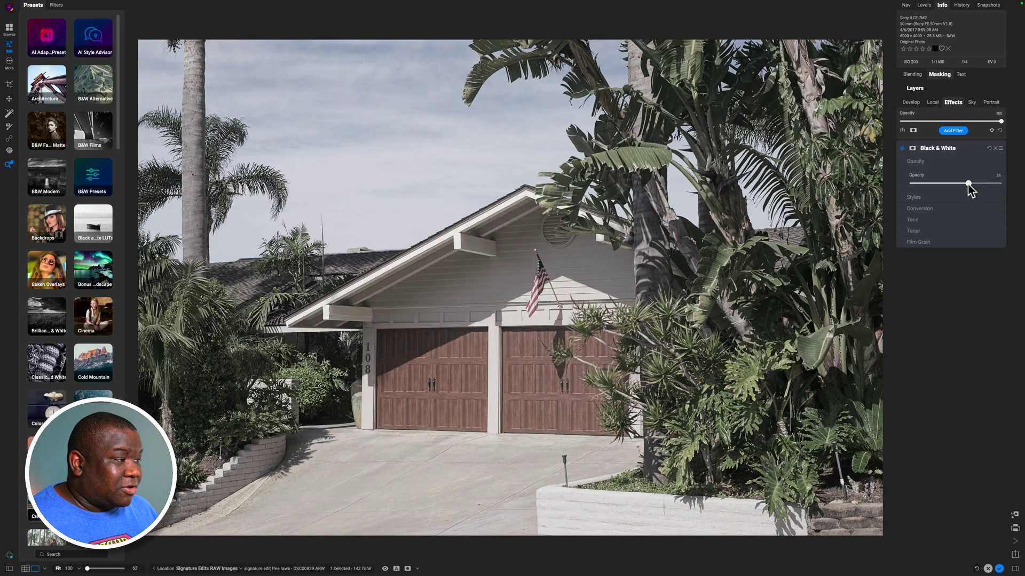
pyautogui.moveTo(968, 184); pyautogui.dragTo(1013, 192)
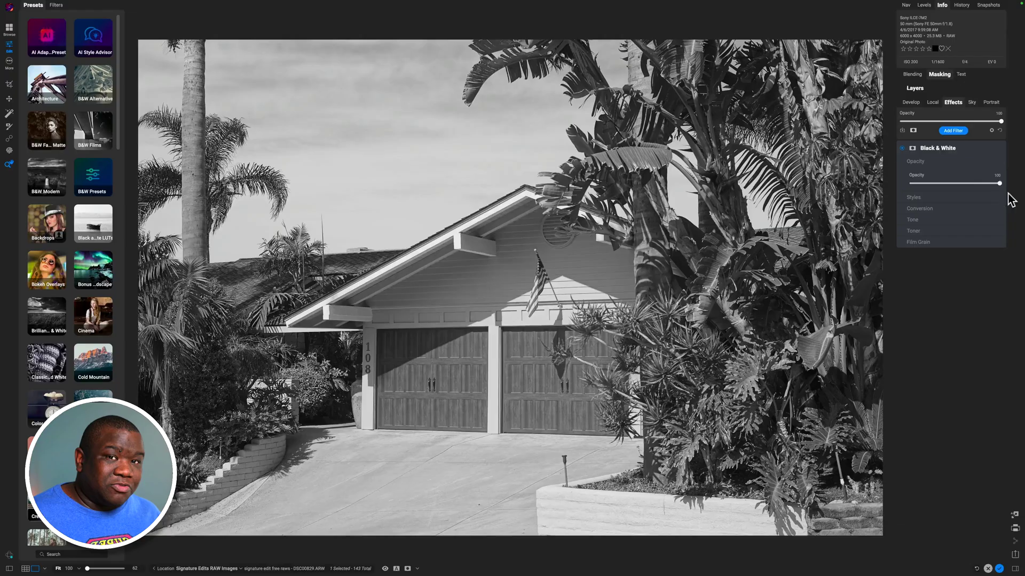
# Try the Green and Yellow styles, settle on the Red style, and open the full style list
pyautogui.click(927, 163)
pyautogui.click(923, 172)
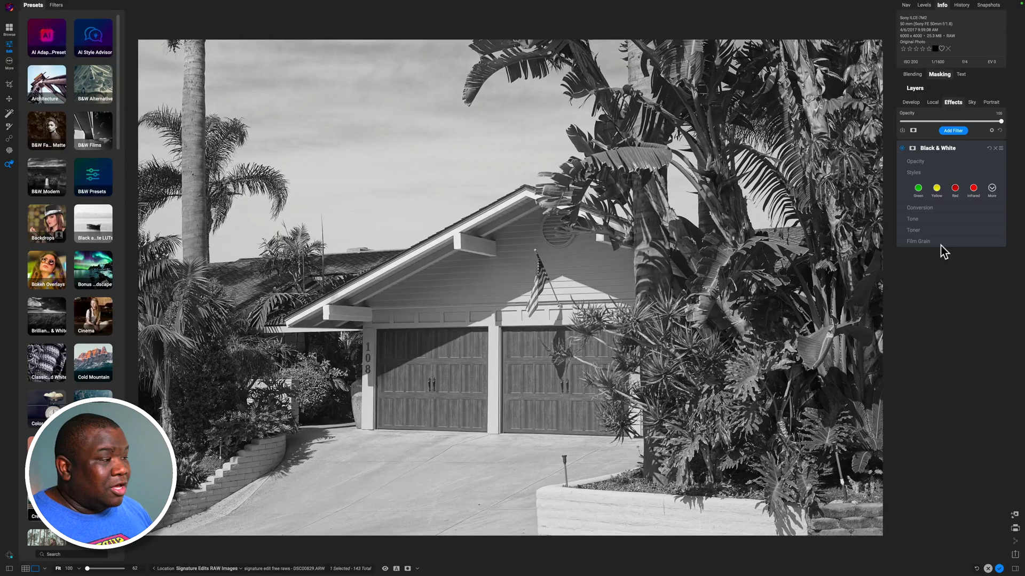
pyautogui.click(919, 190)
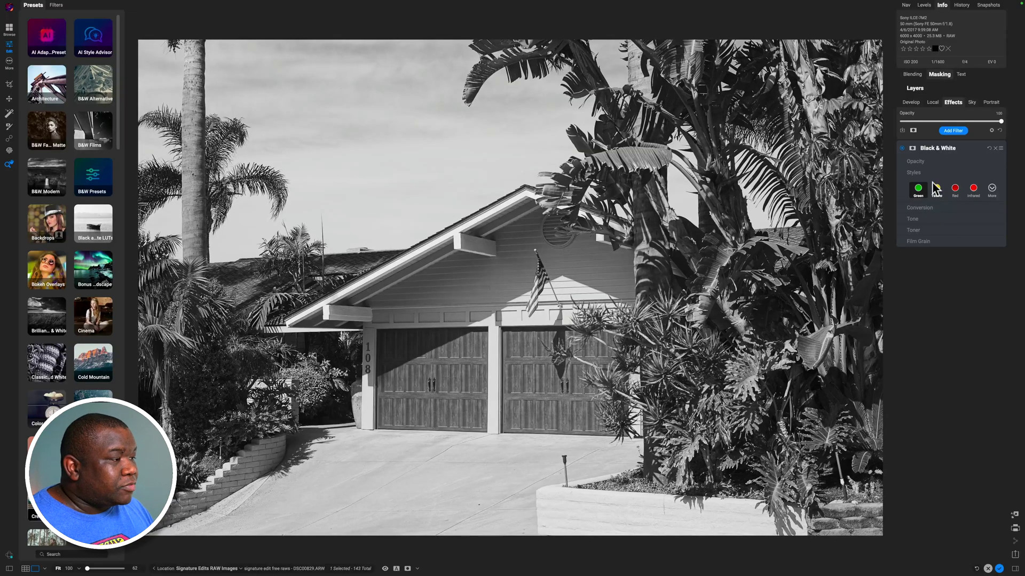
pyautogui.click(937, 190)
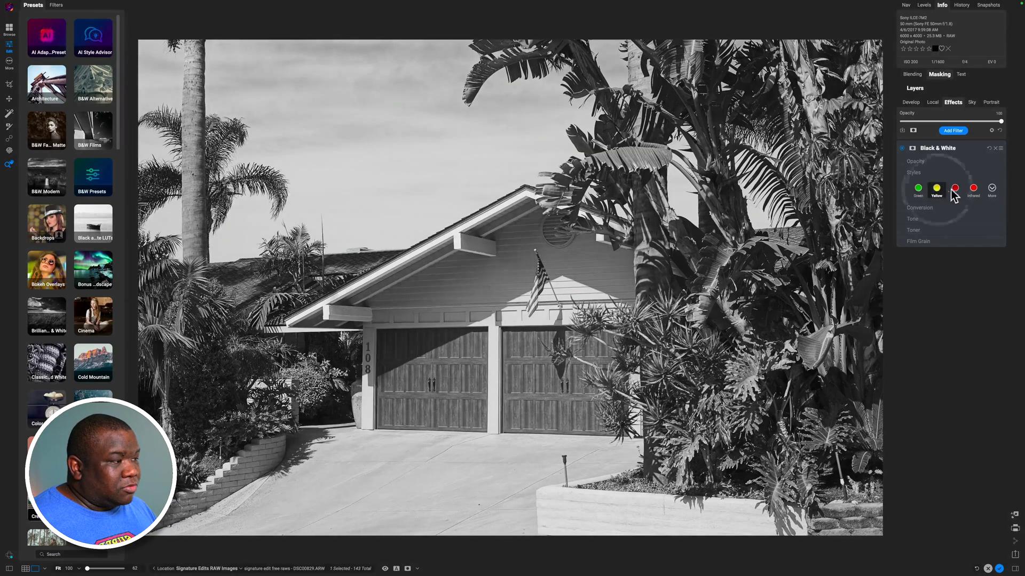
pyautogui.click(956, 190)
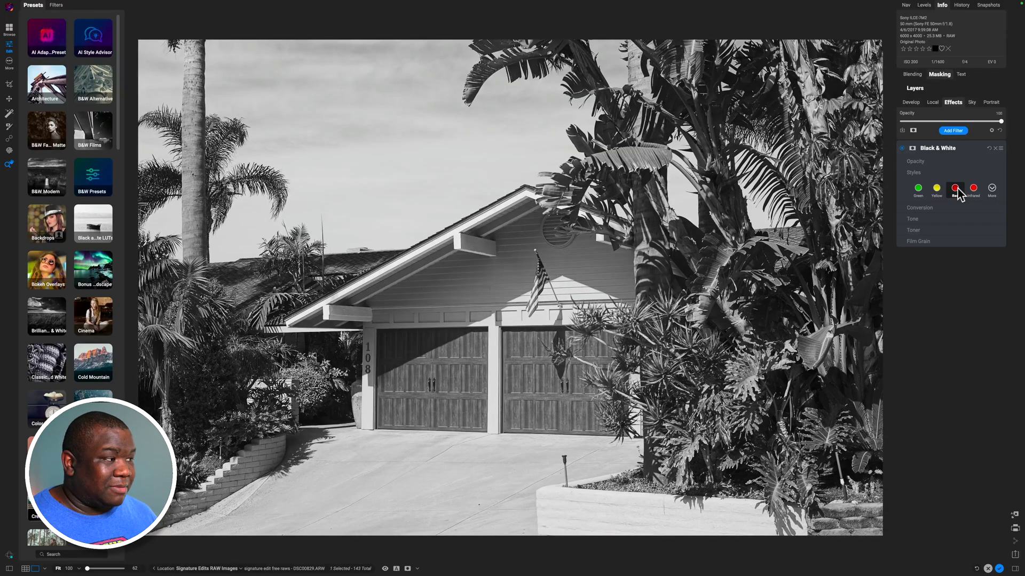
pyautogui.click(992, 189)
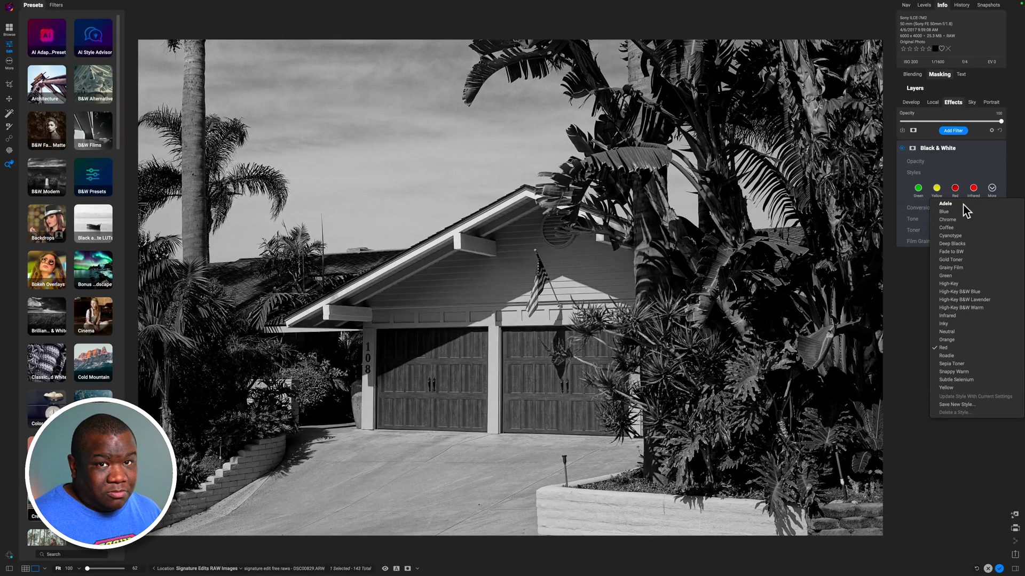
# Preview the styles from Coffee through Neutral with the arrow keys, ending back on Red
pyautogui.press('Down')
pyautogui.press('Down')
pyautogui.press('Down')
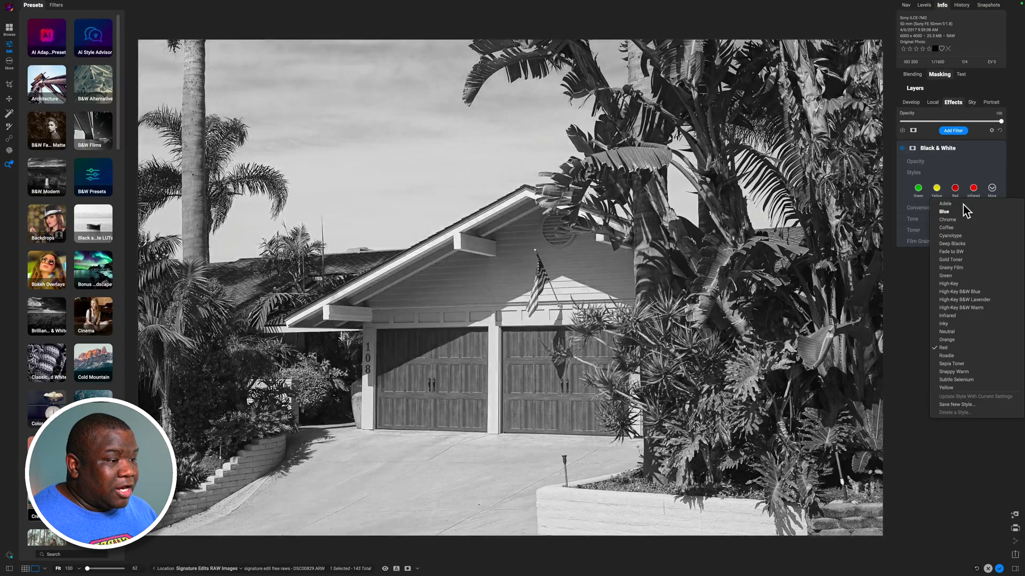
pyautogui.press('Down')
pyautogui.press('Down')
pyautogui.press('Down')
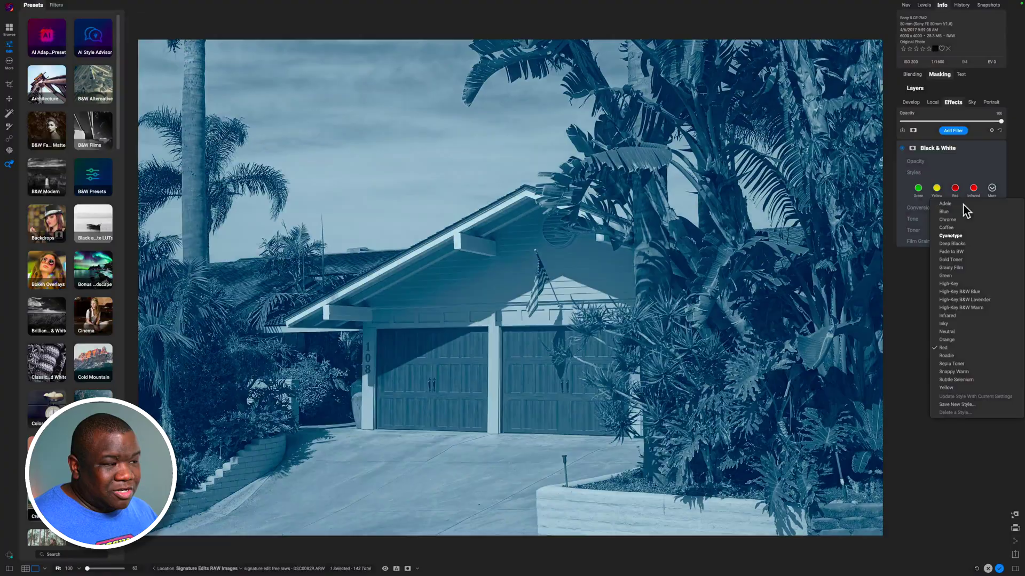
pyautogui.press('Down')
pyautogui.press('Down')
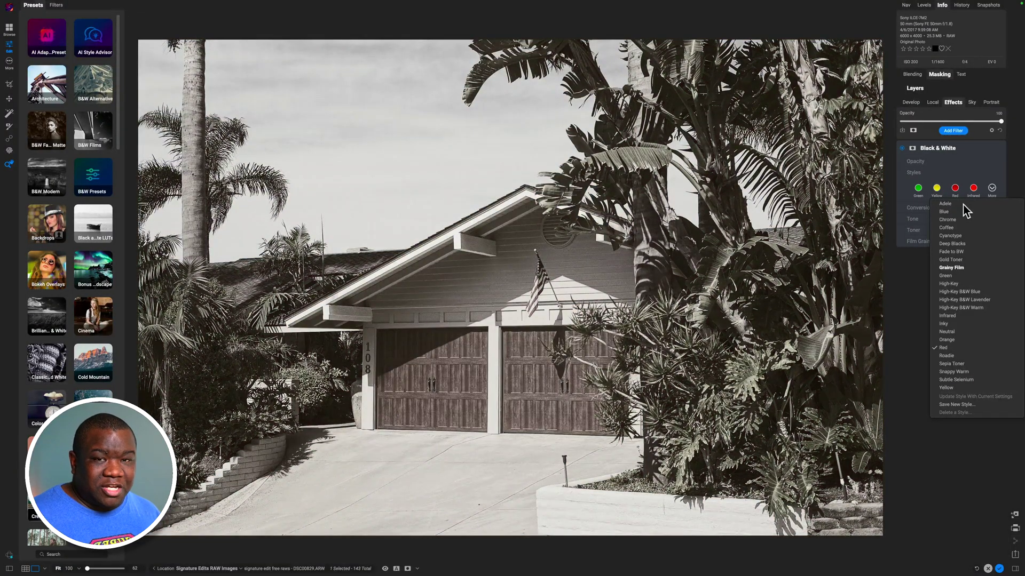
pyautogui.press('Down')
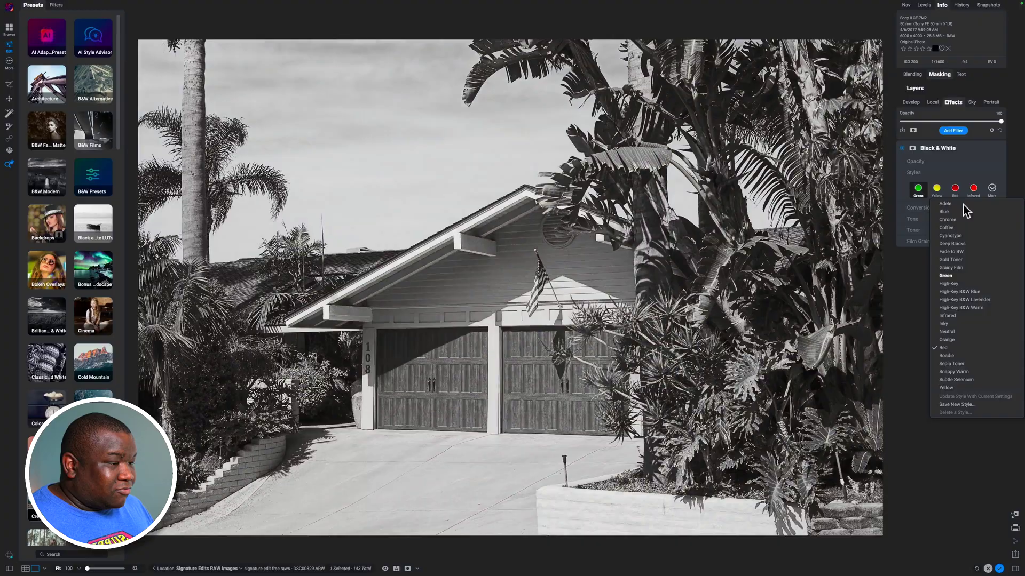
pyautogui.press('Down')
pyautogui.press('Down')
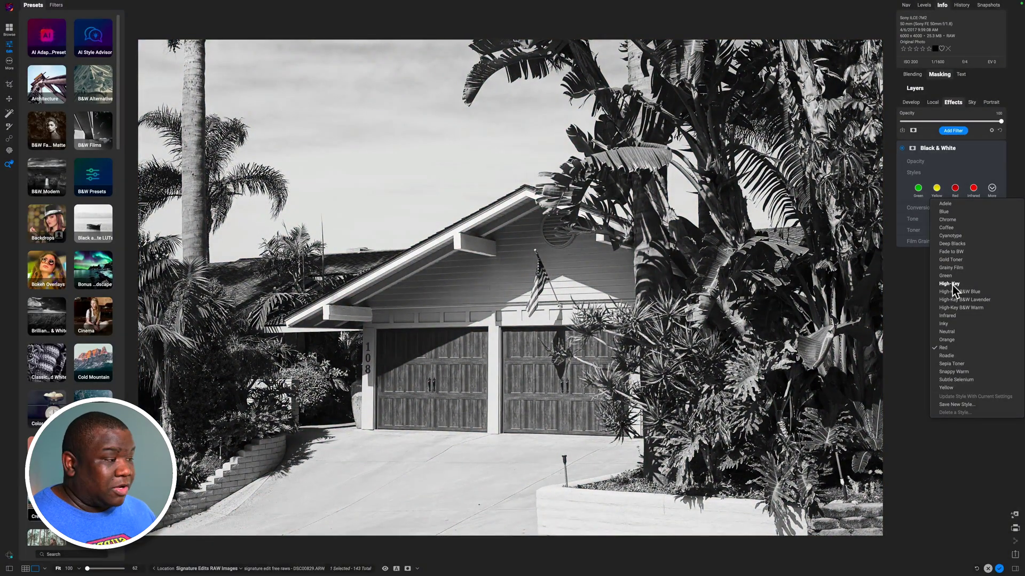
pyautogui.press('Down')
pyautogui.press('Down')
pyautogui.press('Down')
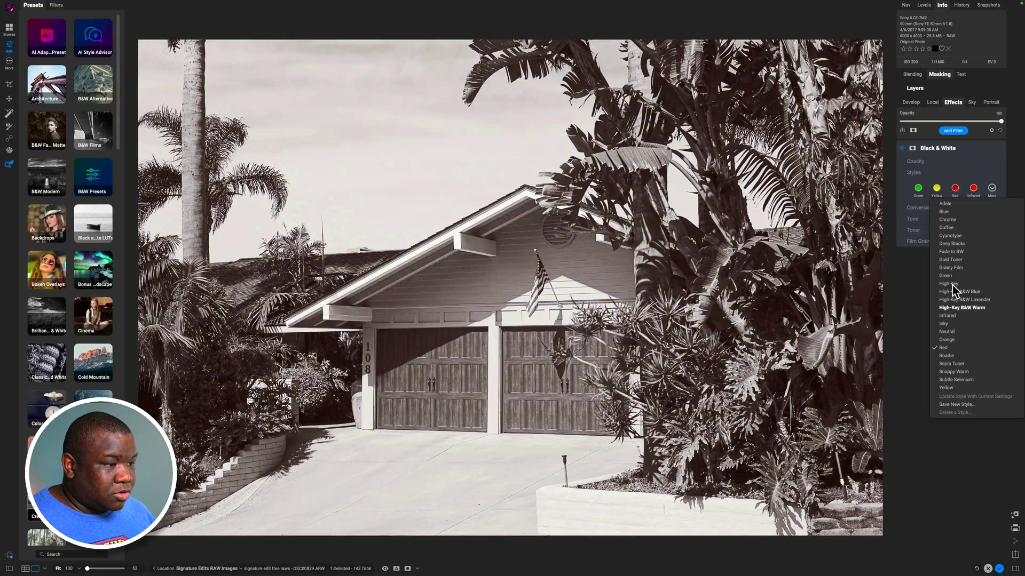
pyautogui.press('Down')
pyautogui.press('Down')
pyautogui.press('Down')
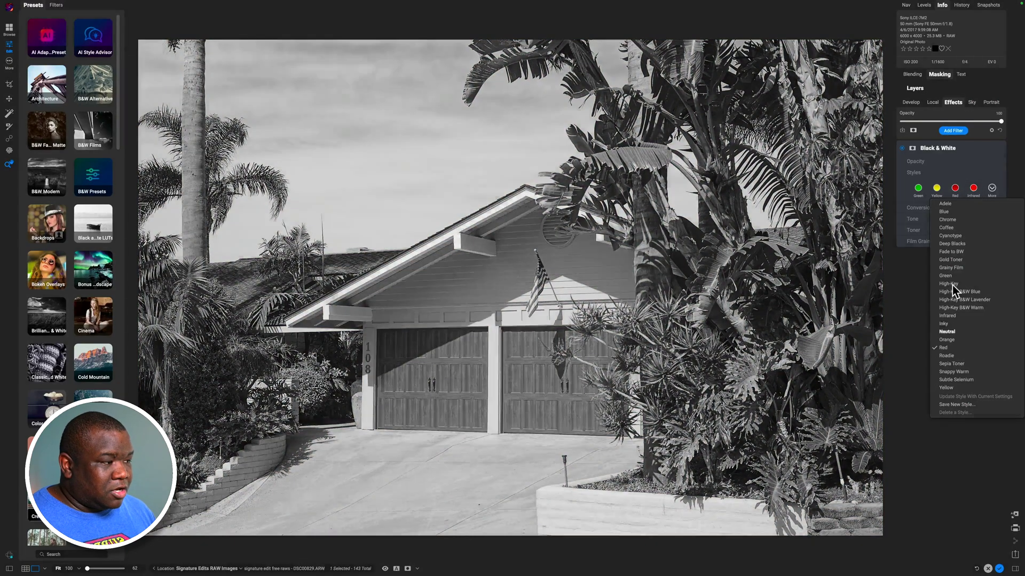
pyautogui.press('Down')
pyautogui.press('Down')
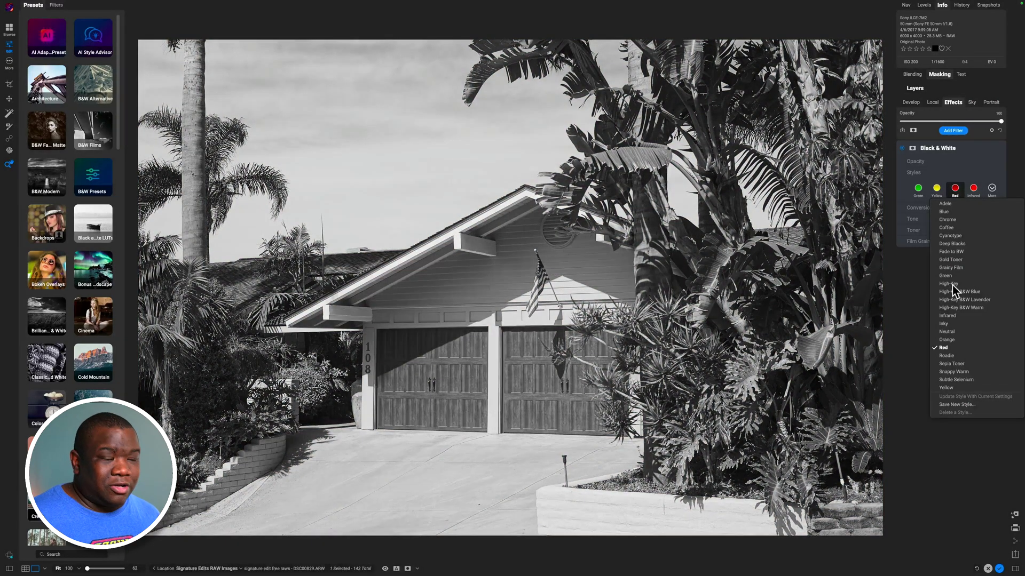
pyautogui.click(962, 168)
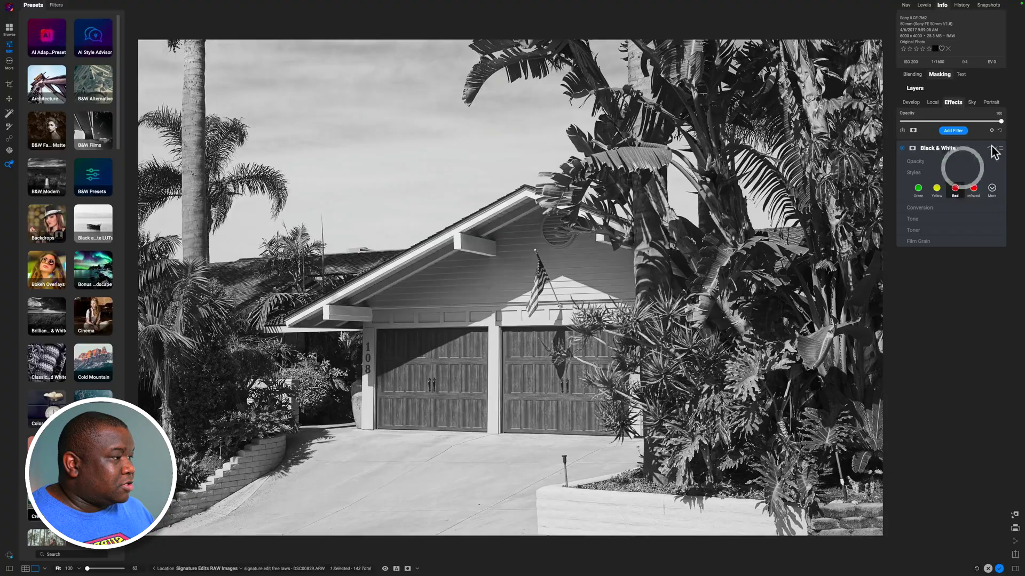
pyautogui.click(990, 148)
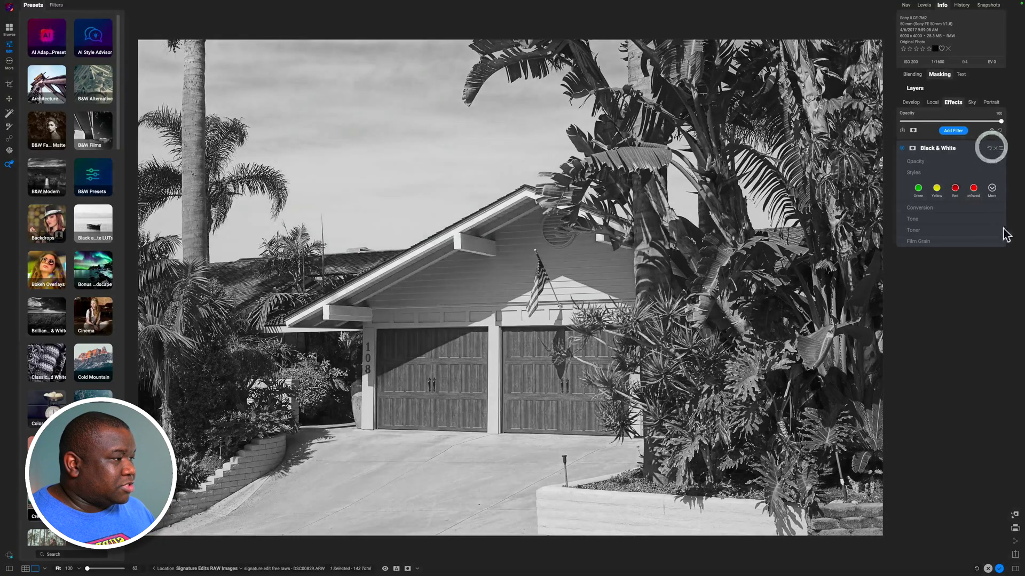
pyautogui.click(933, 174)
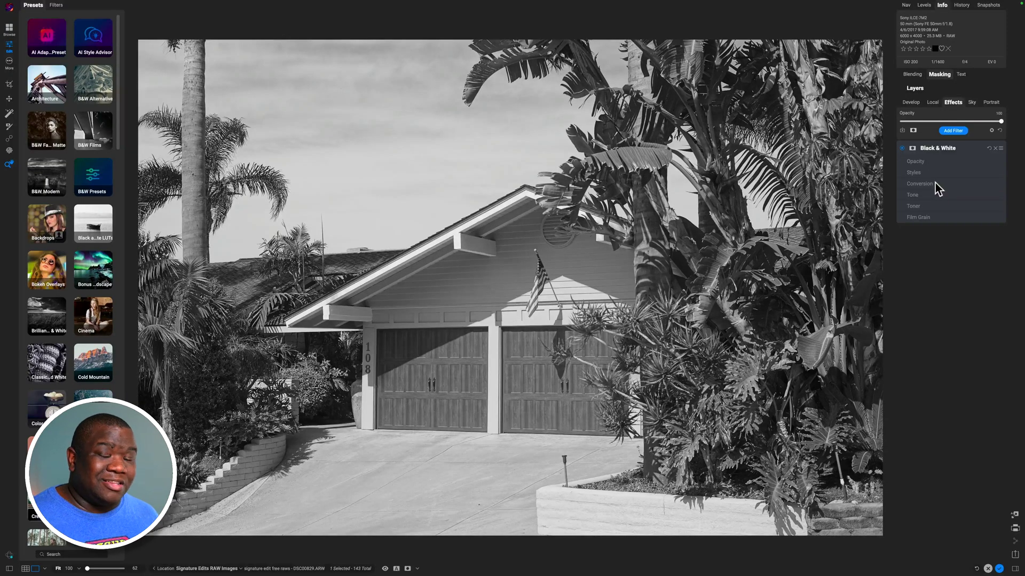
pyautogui.click(935, 182)
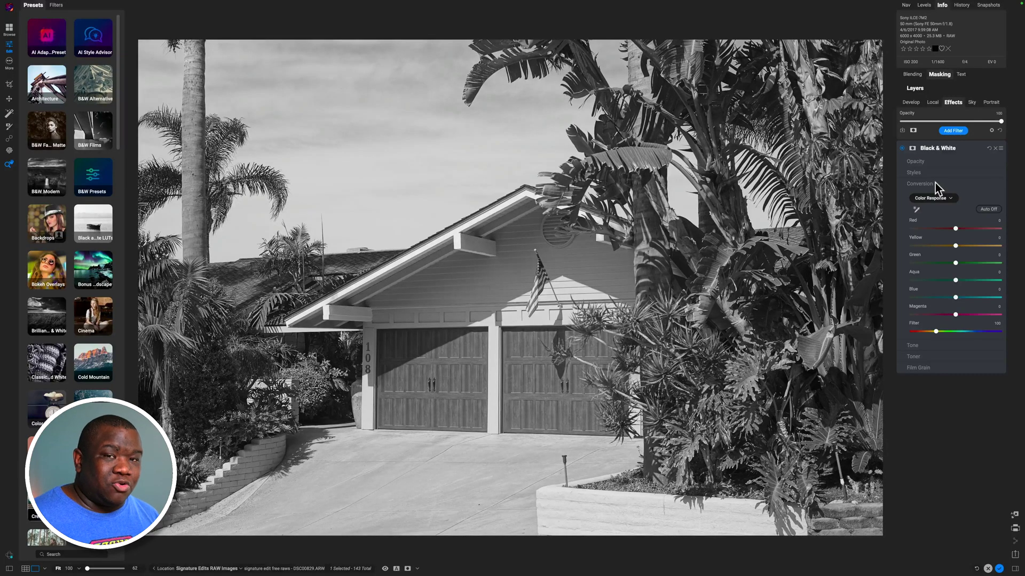
pyautogui.press('\\')
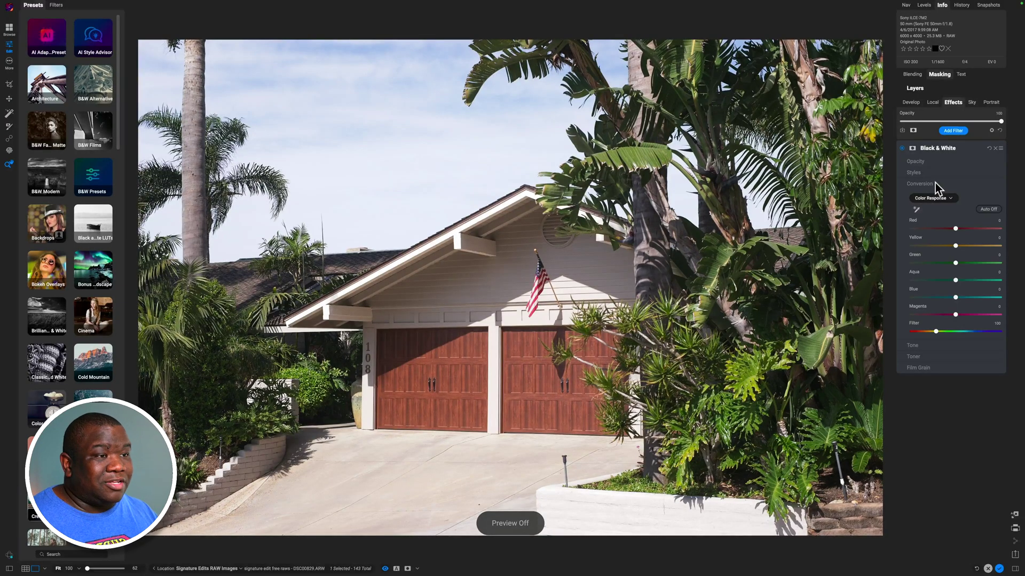
pyautogui.press('\\')
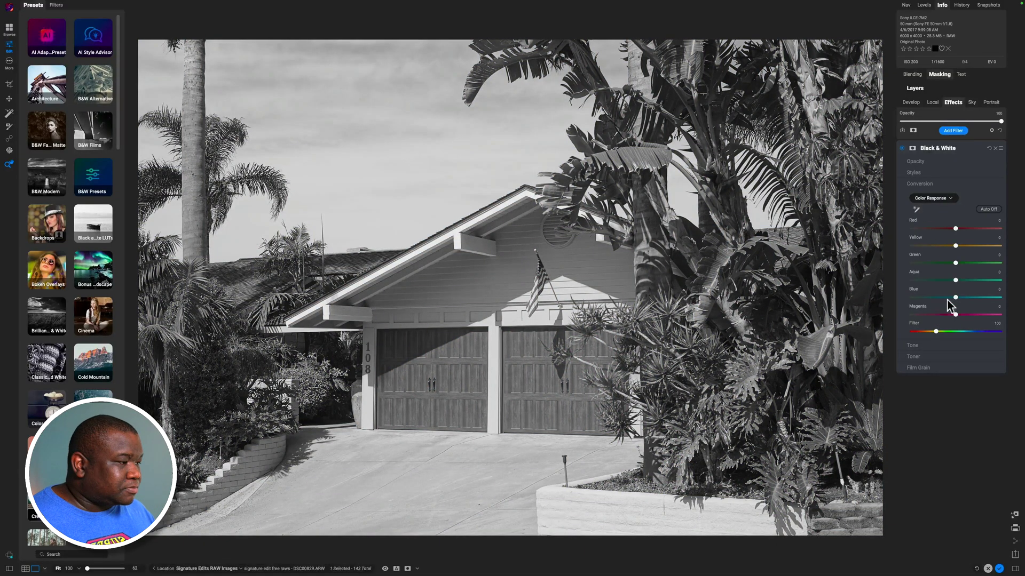
# Test the Blue response slider both brighter and darker, then reset it to 0
pyautogui.moveTo(956, 298); pyautogui.dragTo(1001, 300)
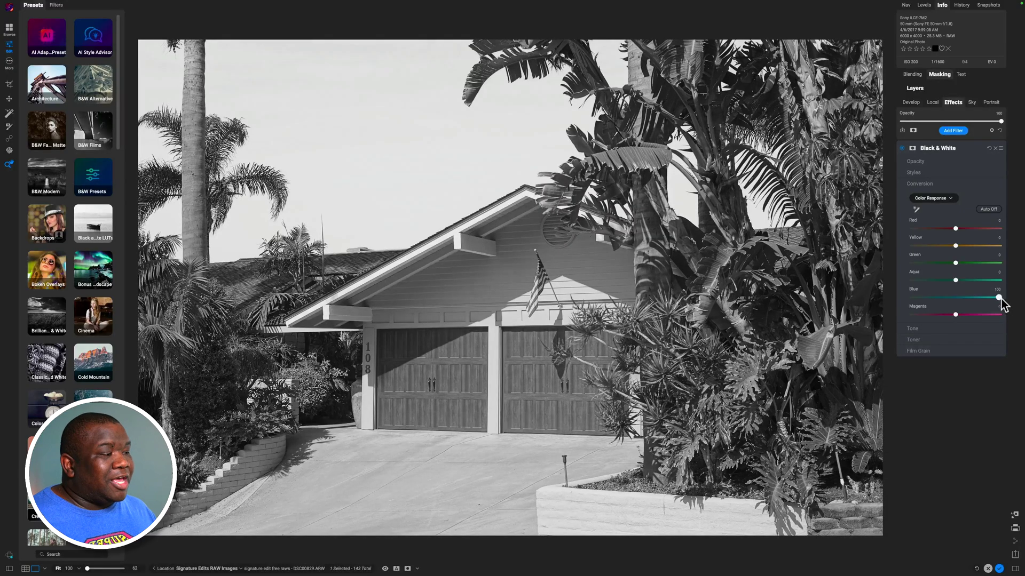
pyautogui.moveTo(999, 297); pyautogui.dragTo(911, 297)
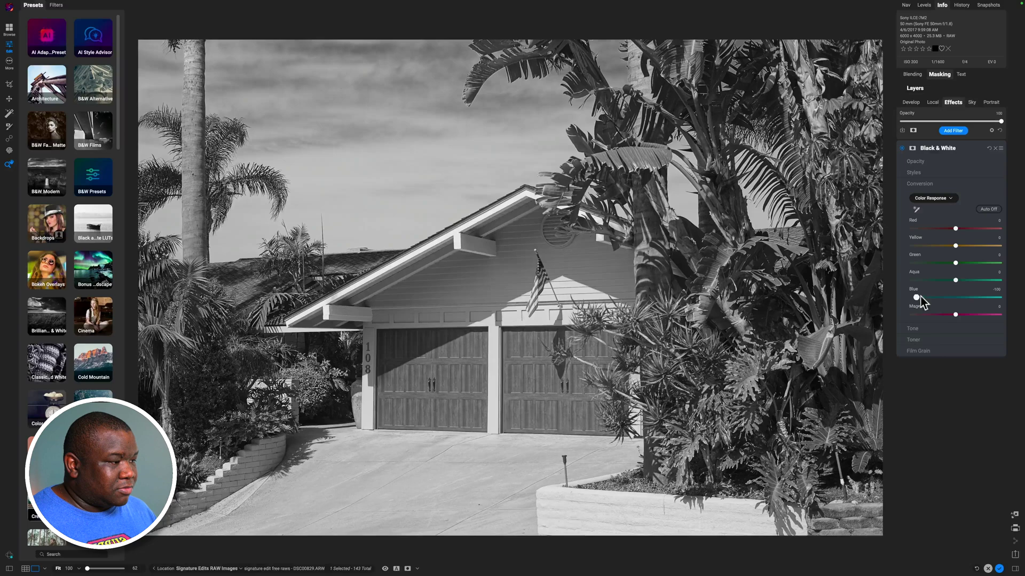
pyautogui.moveTo(921, 299)
pyautogui.mouseDown()
pyautogui.moveTo(962, 299)
pyautogui.moveTo(891, 300)
pyautogui.moveTo(988, 299)
pyautogui.moveTo(907, 299)
pyautogui.moveTo(913, 305)
pyautogui.mouseUp()
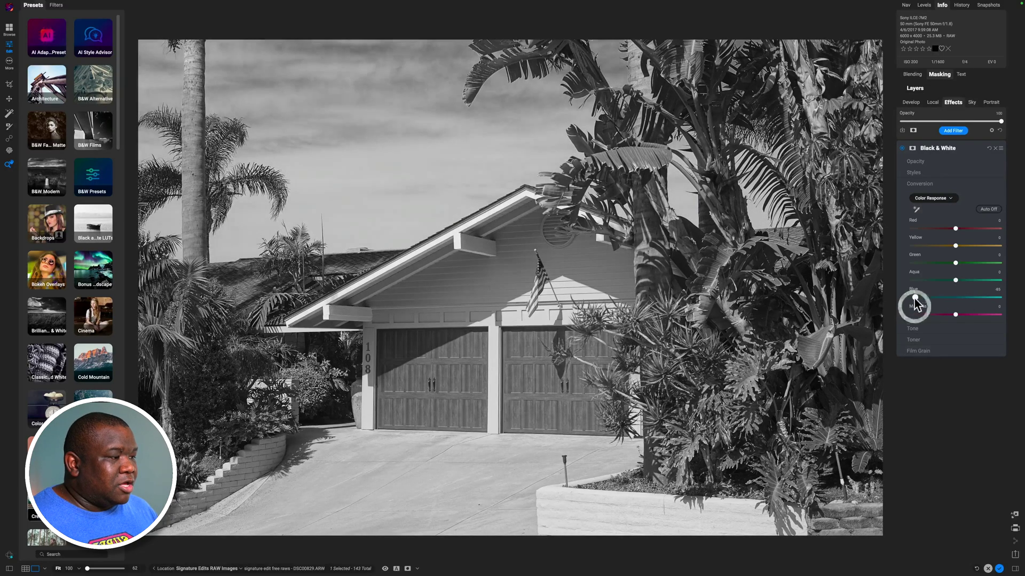
pyautogui.doubleClick(914, 299)
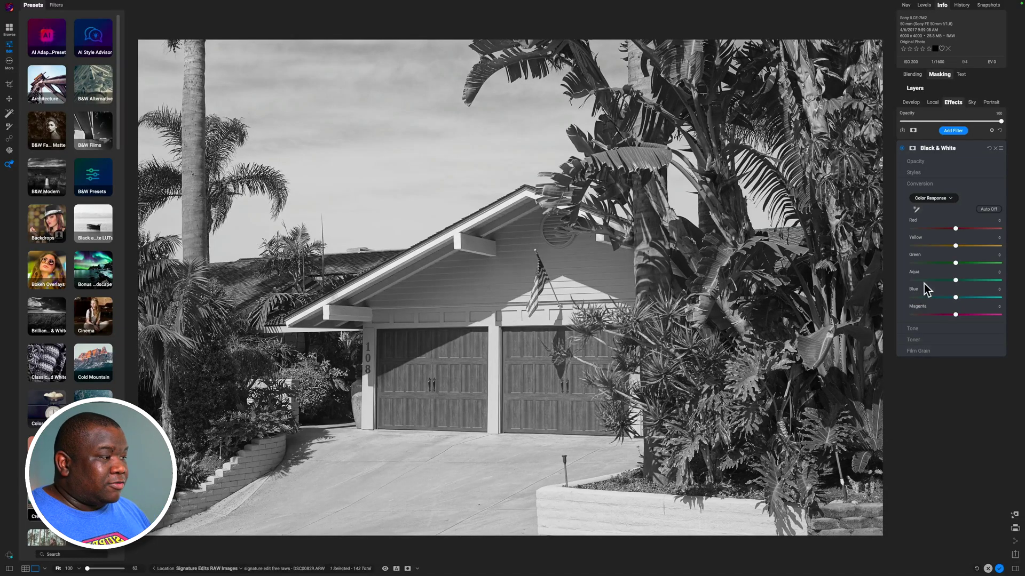
# Darken reds by sampling the garage doors and brighten yellows to about 38 via the palm leaves
pyautogui.click(916, 209)
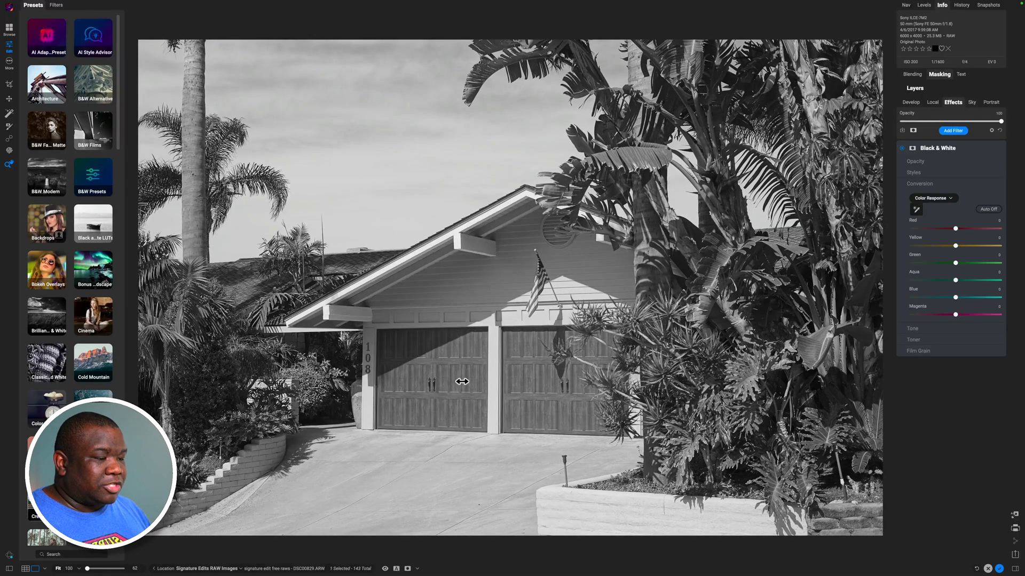
pyautogui.moveTo(587, 389); pyautogui.dragTo(674, 379)
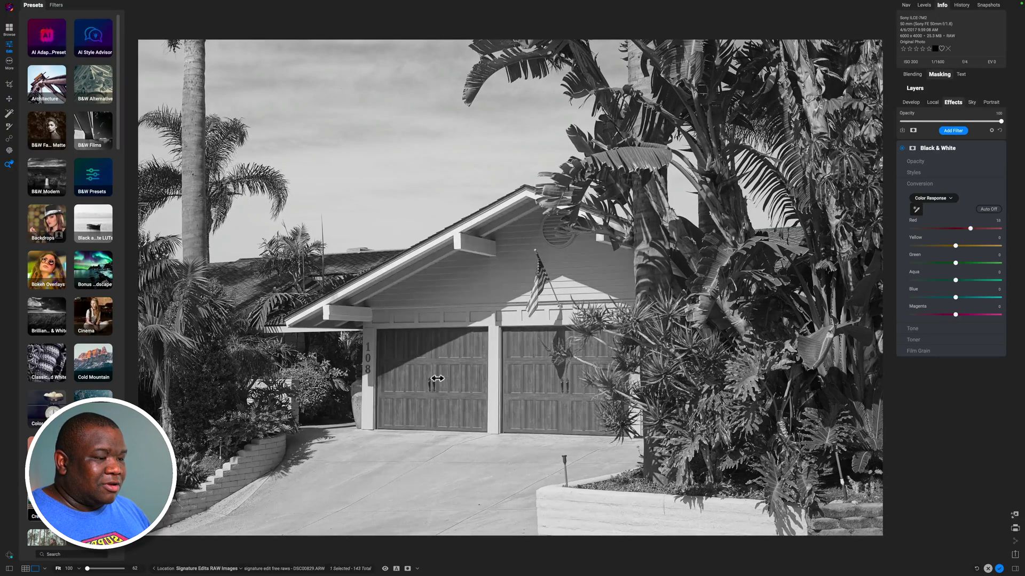
pyautogui.moveTo(437, 378); pyautogui.dragTo(226, 387)
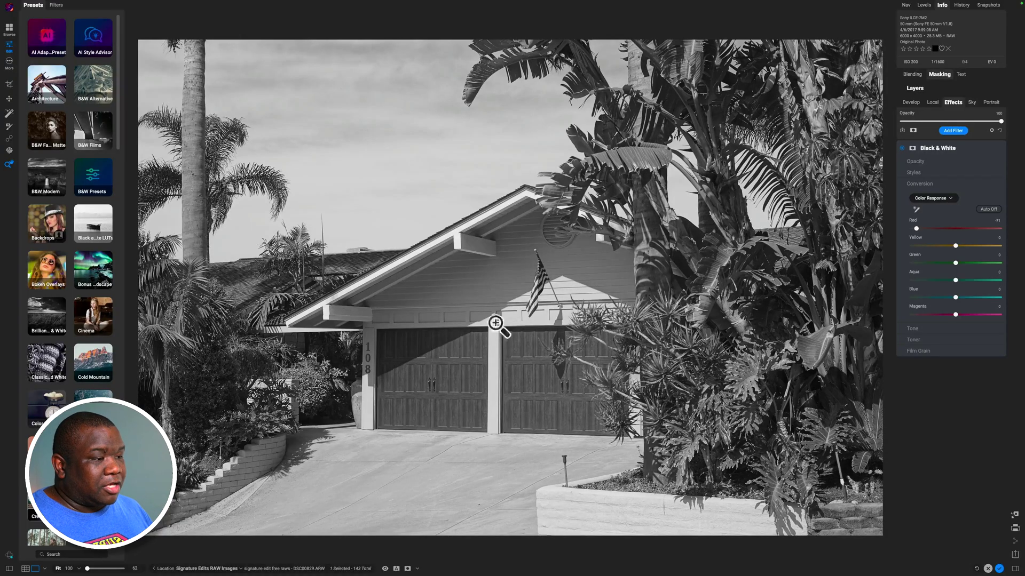
pyautogui.click(916, 209)
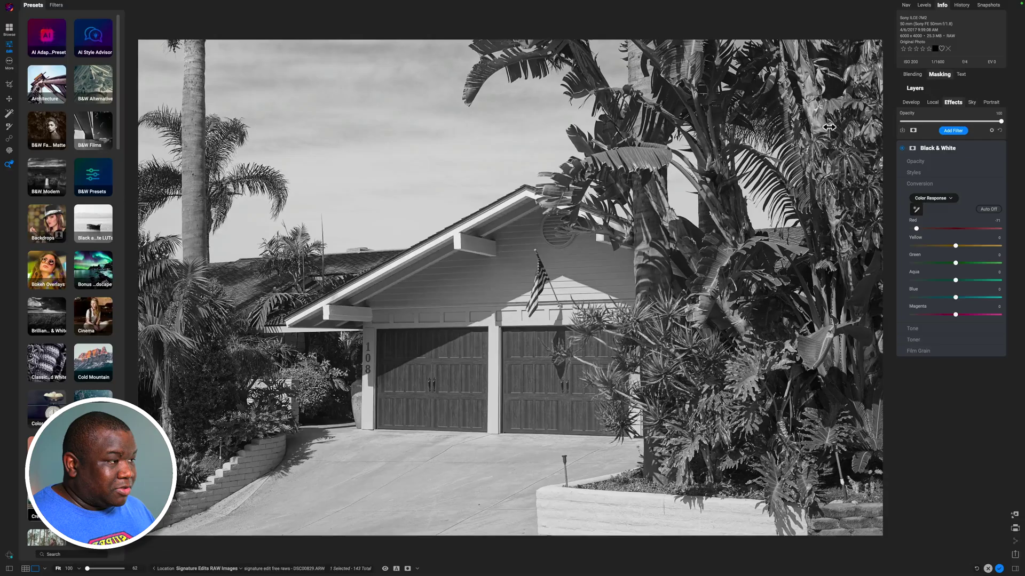
pyautogui.moveTo(660, 137); pyautogui.dragTo(753, 144)
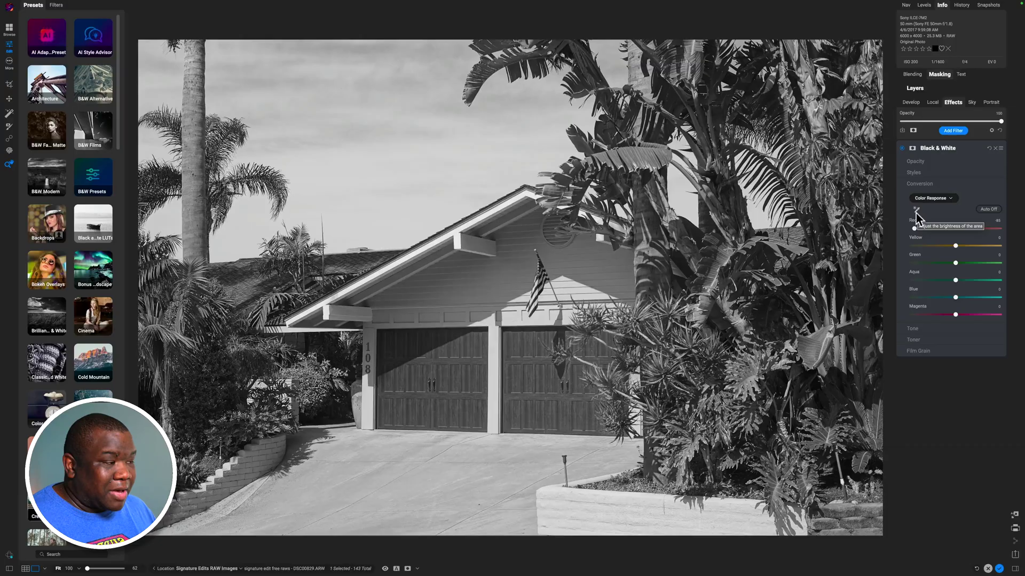
pyautogui.click(916, 210)
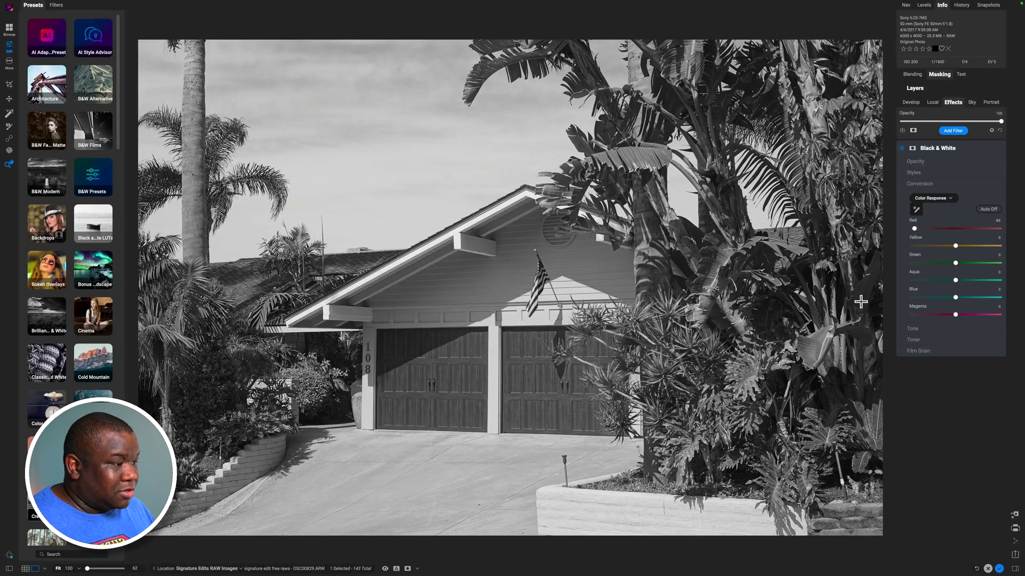
pyautogui.moveTo(870, 295); pyautogui.dragTo(965, 312)
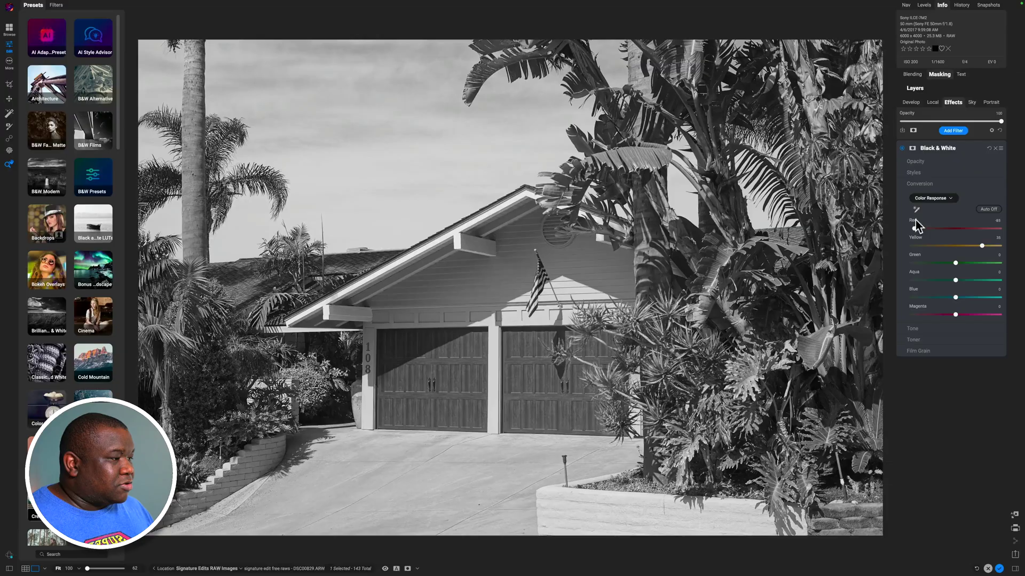
# Reset the Black & White filter, test Auto colour response at 100% zoom, and leave Auto off
pyautogui.click(991, 148)
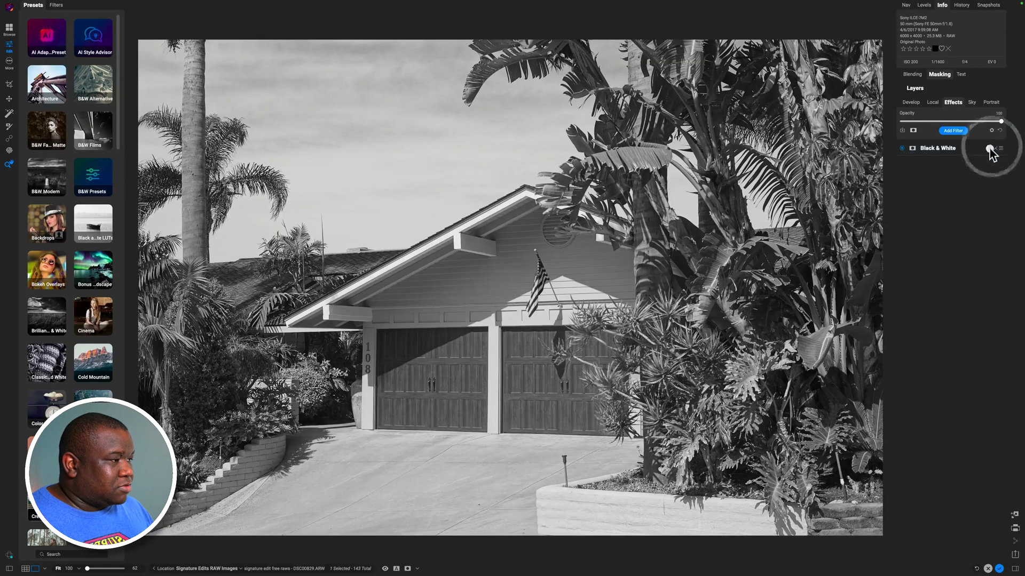
pyautogui.click(980, 152)
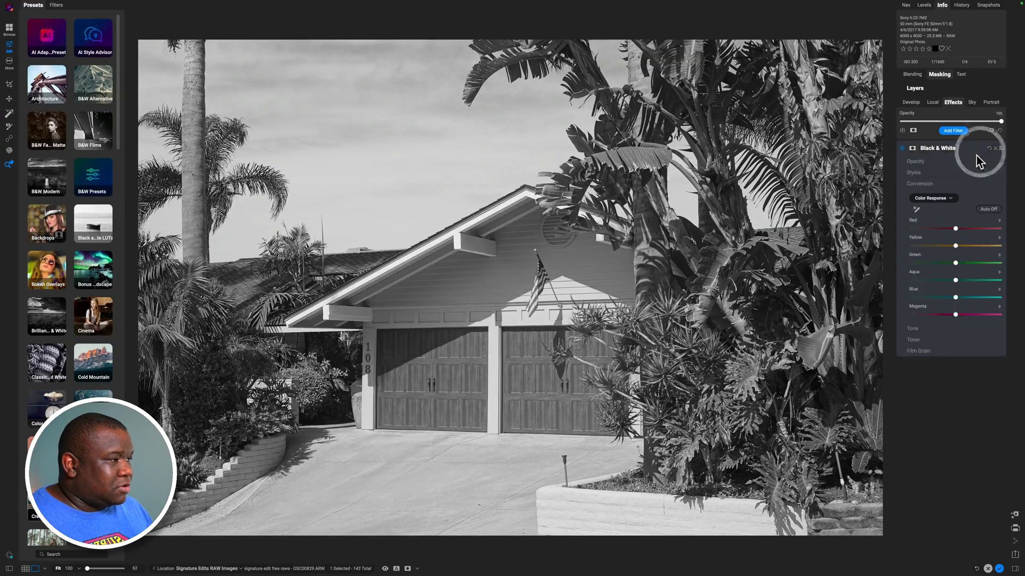
pyautogui.click(983, 210)
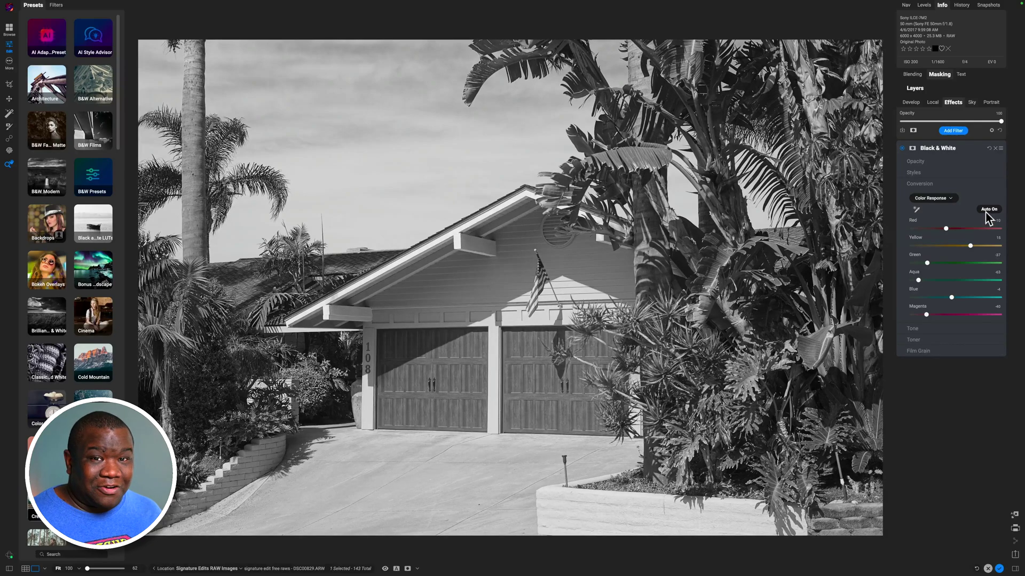
pyautogui.click(987, 209)
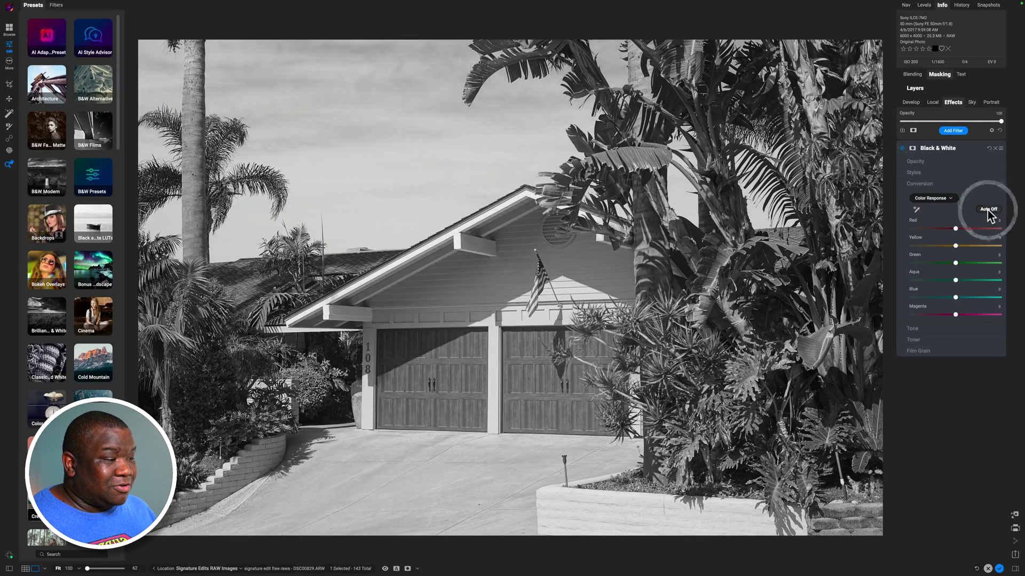
pyautogui.click(987, 210)
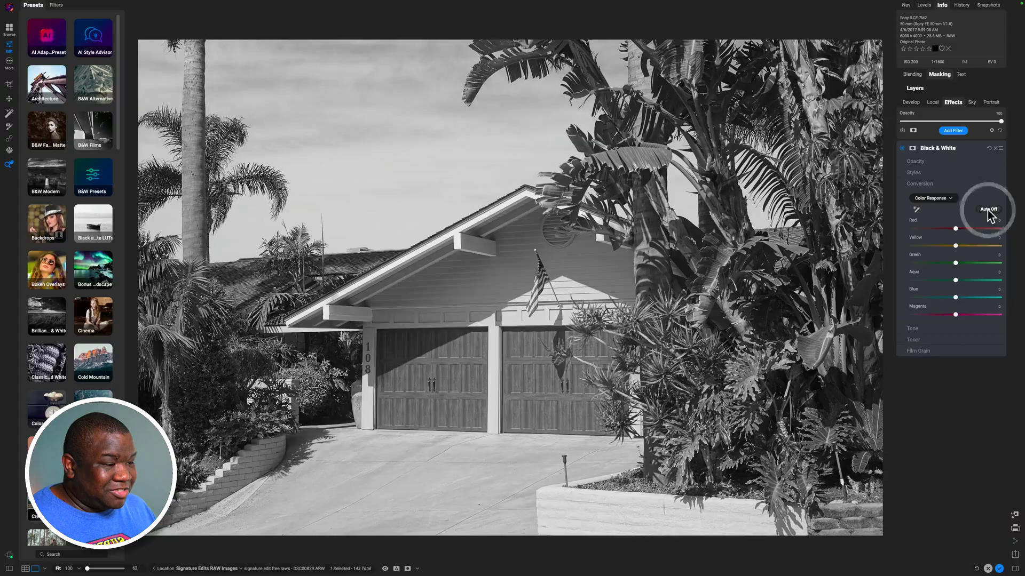
pyautogui.click(987, 209)
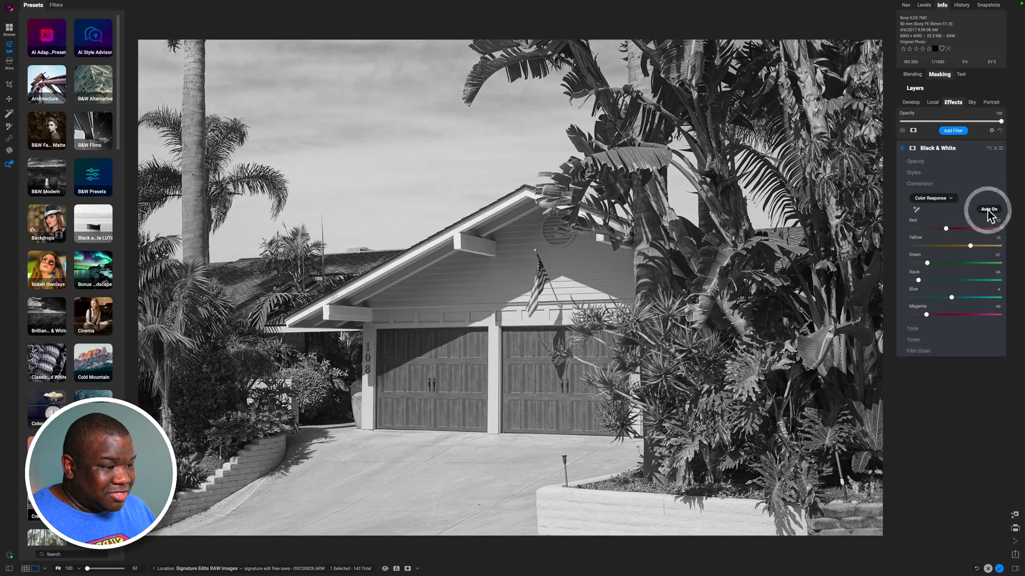
pyautogui.click(558, 351)
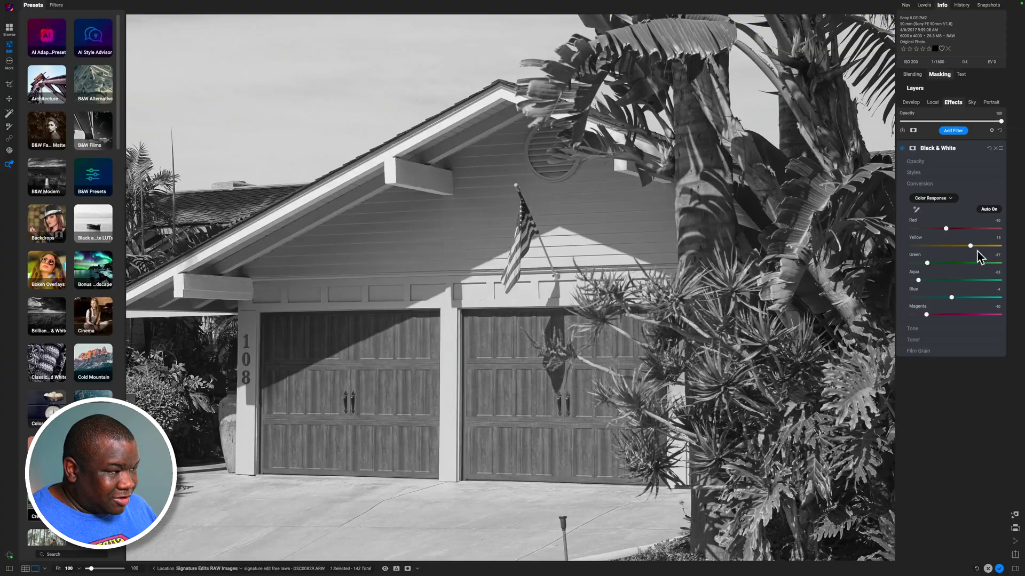
pyautogui.click(987, 210)
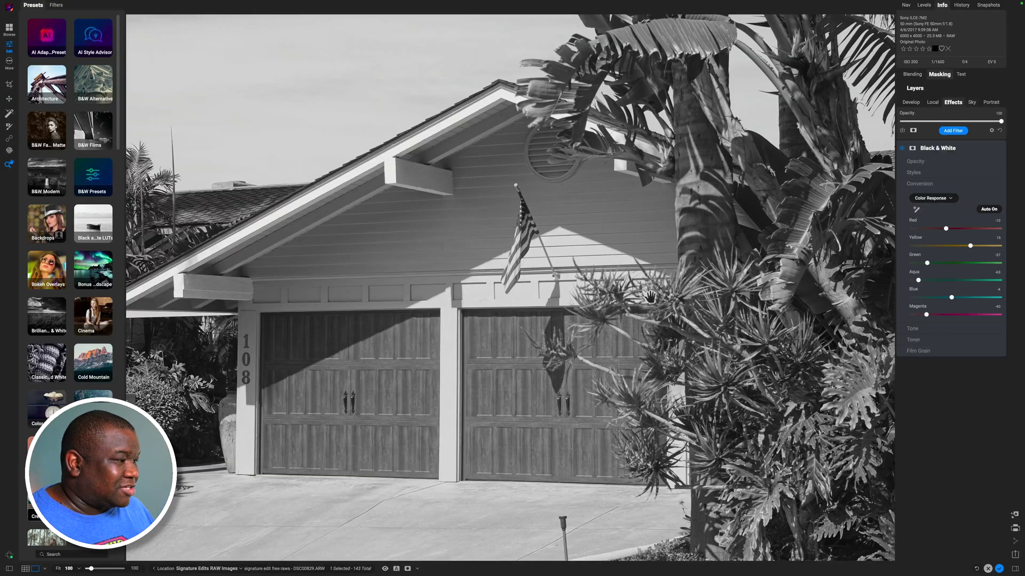
pyautogui.click(981, 210)
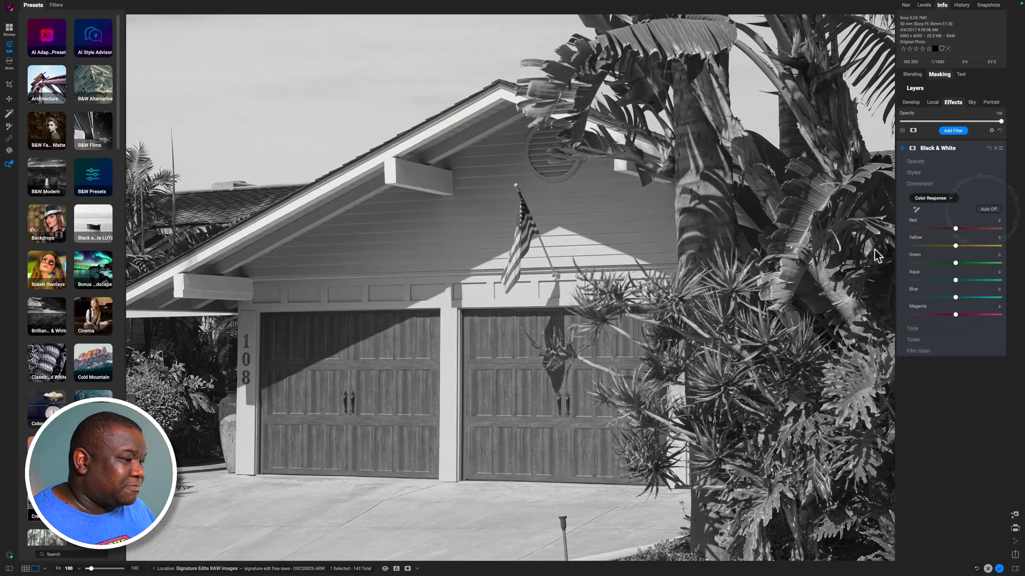
# Fit the photo in view, switch conversion to Channel Mixer, and nudge its Filter hue slightly
pyautogui.click(607, 373)
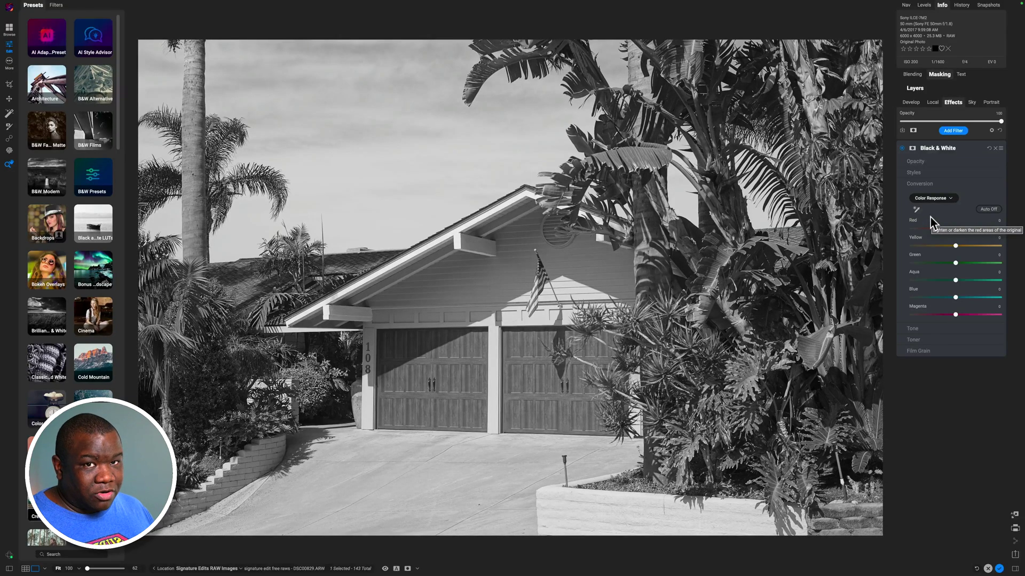
pyautogui.click(926, 197)
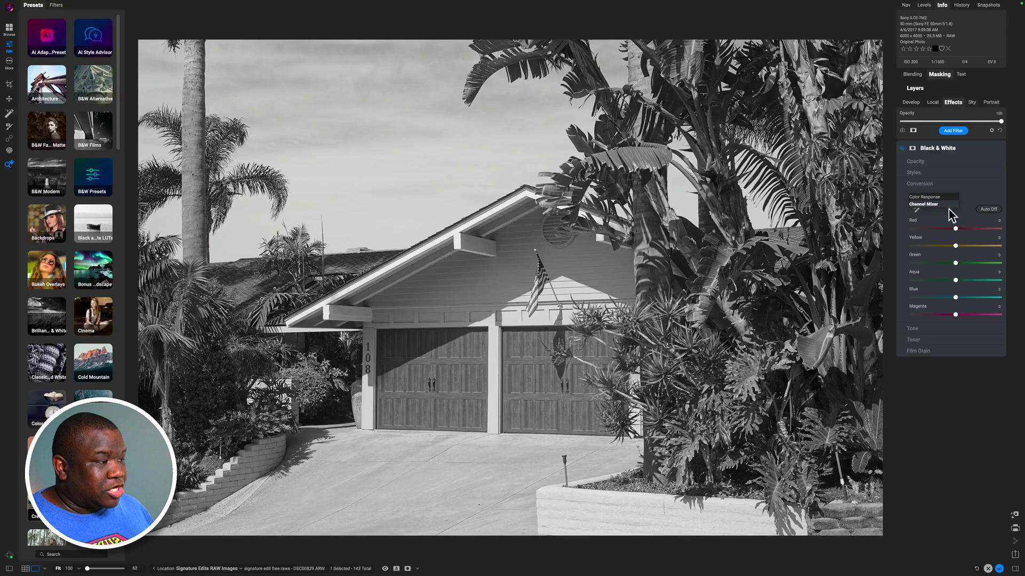
pyautogui.click(950, 206)
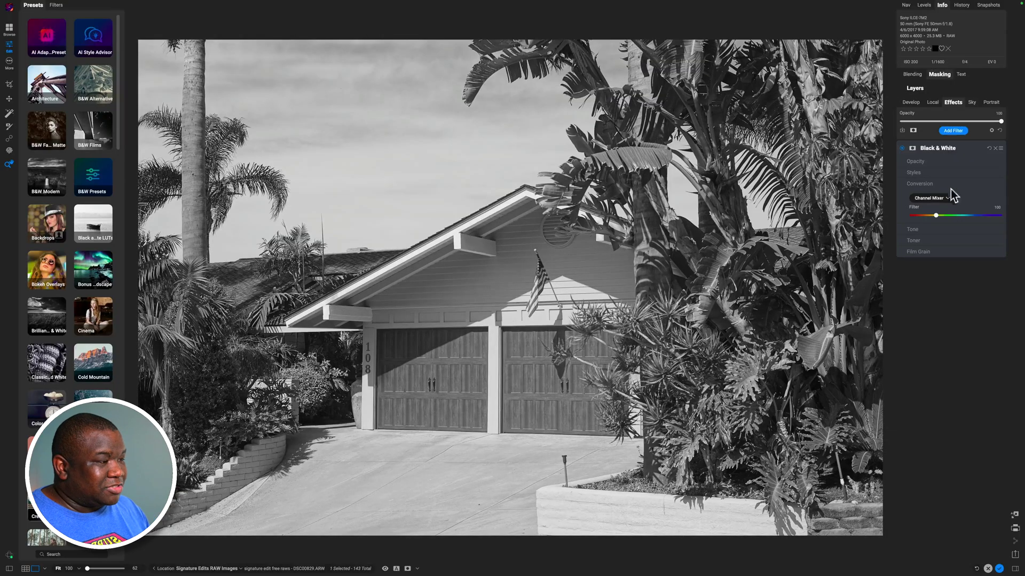
pyautogui.moveTo(934, 215)
pyautogui.mouseDown()
pyautogui.moveTo(912, 214)
pyautogui.moveTo(978, 216)
pyautogui.moveTo(920, 227)
pyautogui.moveTo(970, 219)
pyautogui.moveTo(936, 217)
pyautogui.mouseUp()
# Switch the conversion back to Color Response and compare it against the original colour photo
pyautogui.click(921, 199)
pyautogui.click(933, 192)
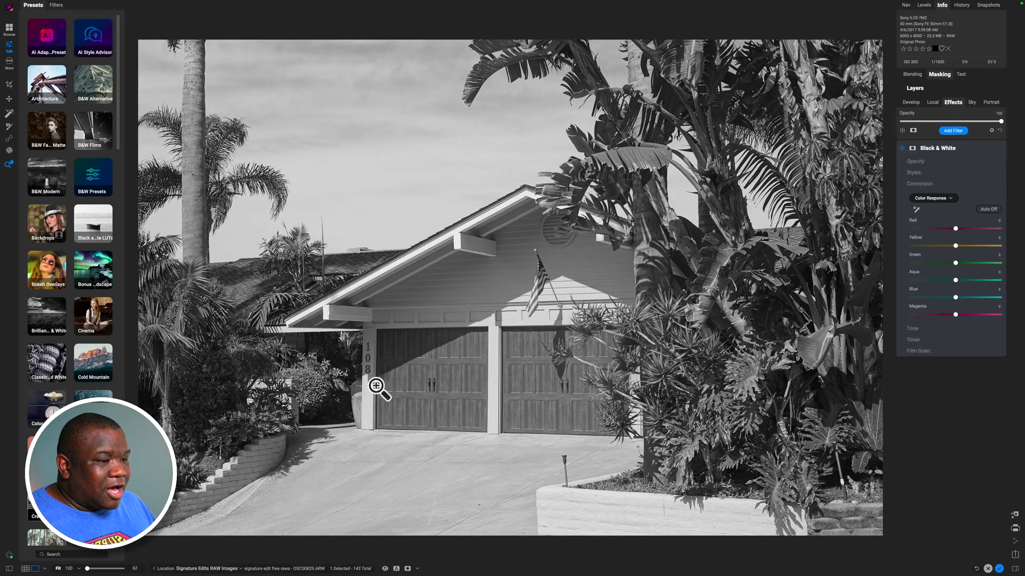
pyautogui.hotkey('ctrl', 'p')
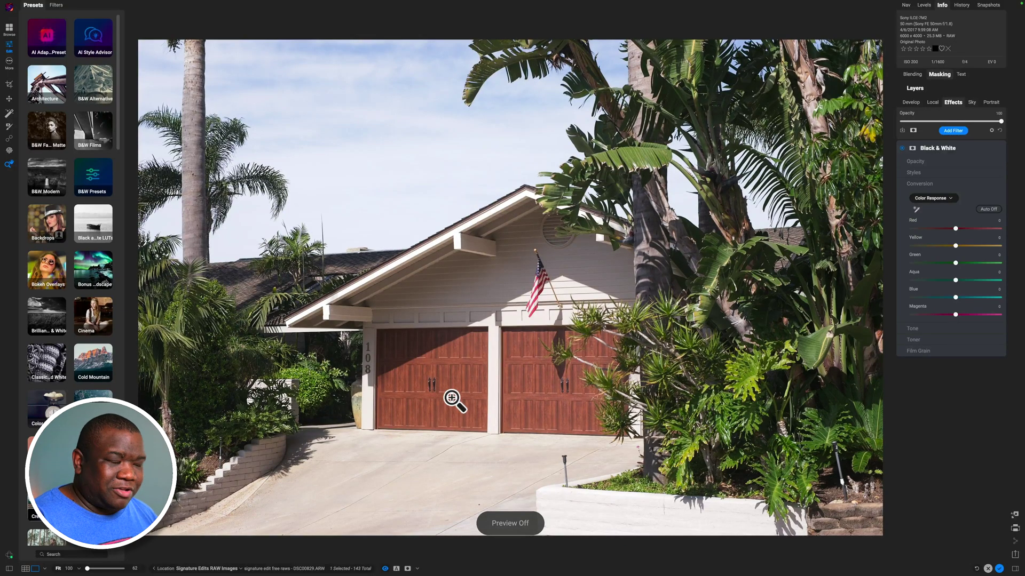
pyautogui.hotkey('ctrl', 'p')
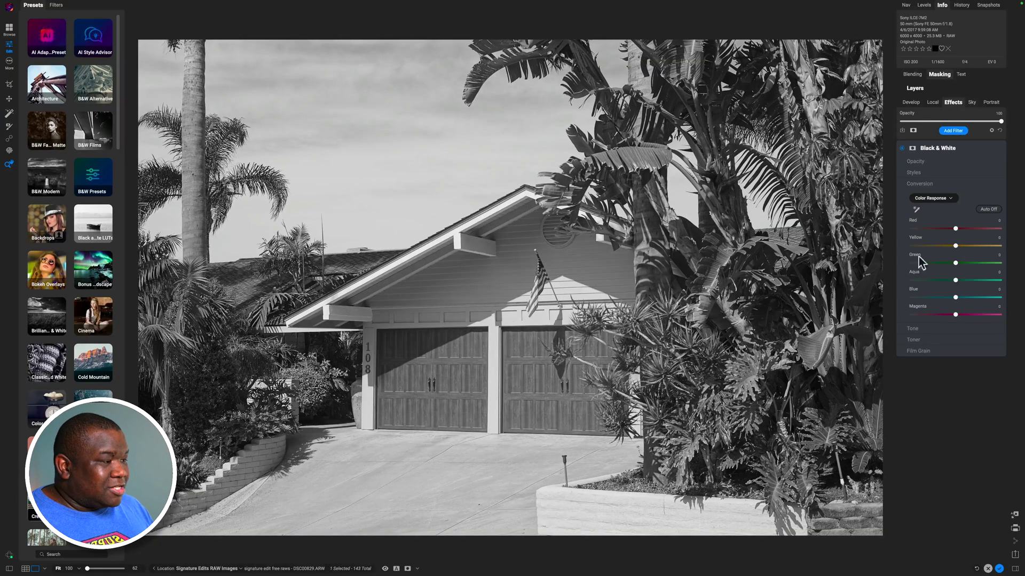
# Test the Red and Magenta response sliders, then reset the Black & White filter to zeros
pyautogui.moveTo(956, 229); pyautogui.dragTo(959, 229)
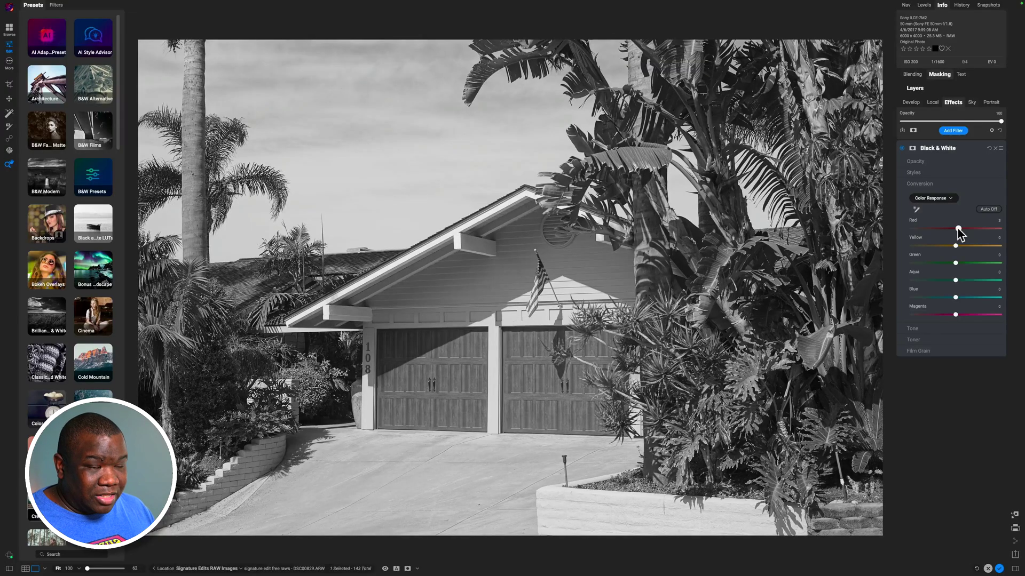
pyautogui.click(958, 229)
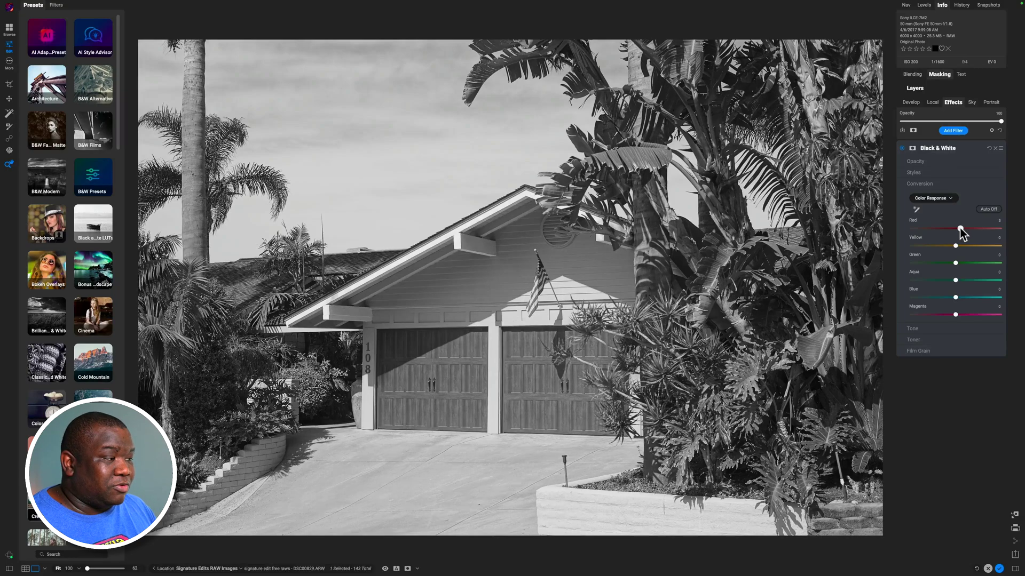
pyautogui.moveTo(960, 229); pyautogui.dragTo(878, 229)
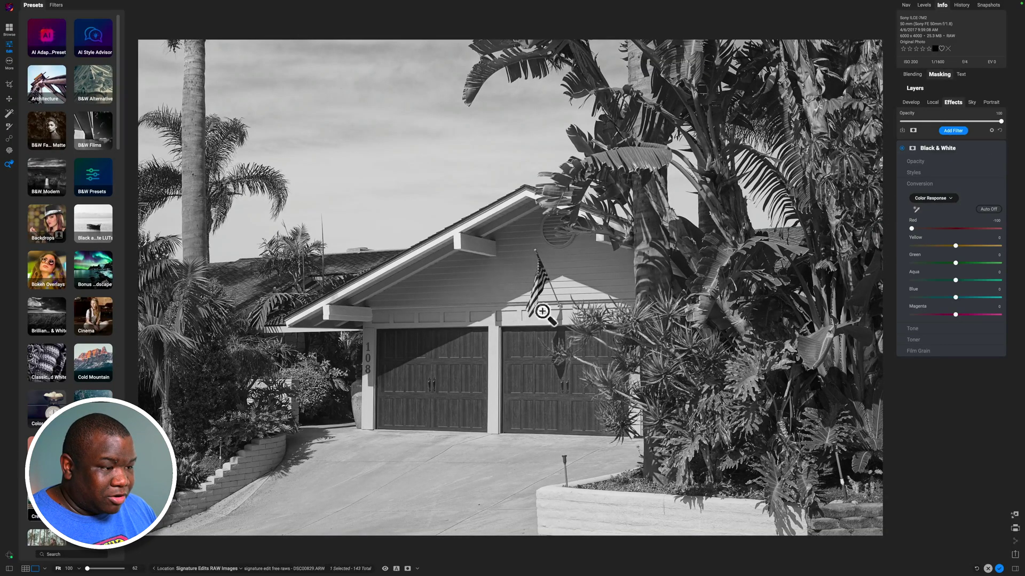
pyautogui.doubleClick(914, 222)
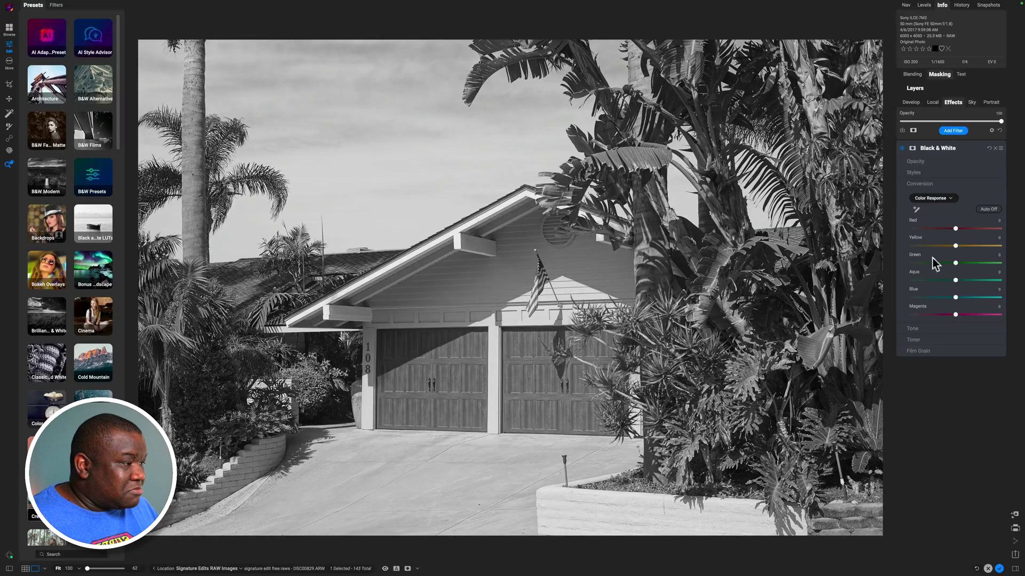
pyautogui.moveTo(964, 227); pyautogui.dragTo(901, 254)
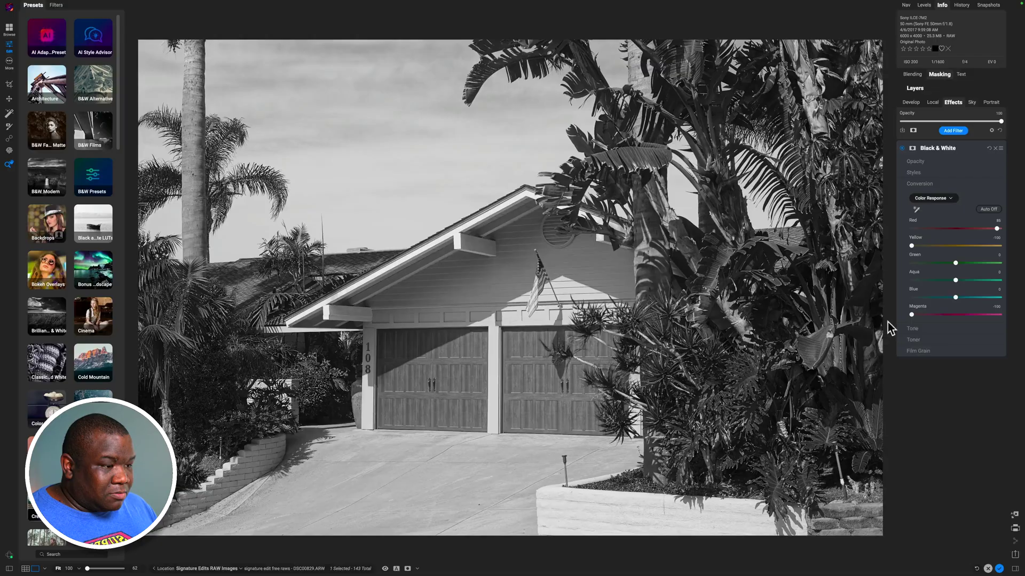
pyautogui.moveTo(951, 315); pyautogui.dragTo(914, 298)
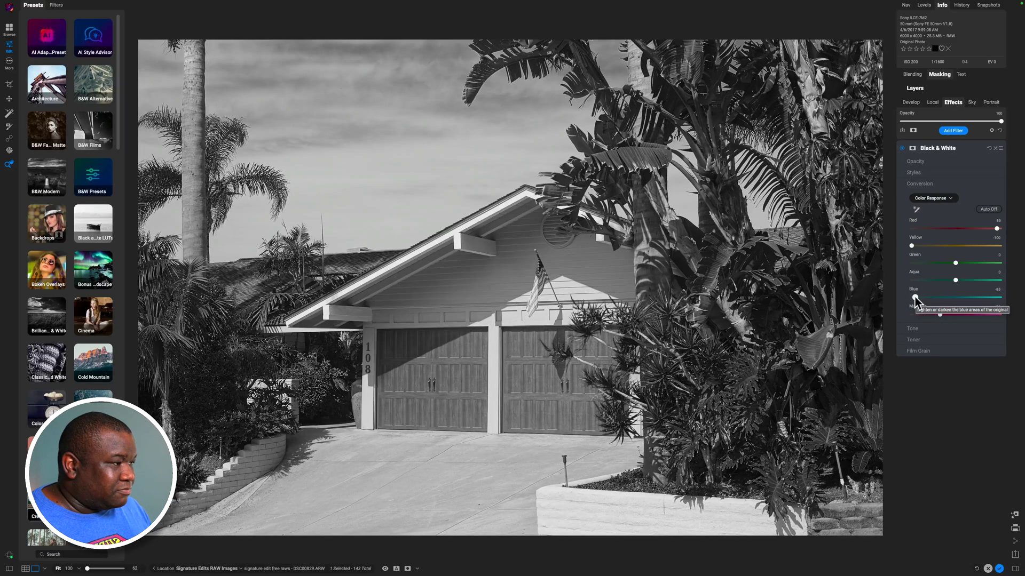
pyautogui.click(989, 148)
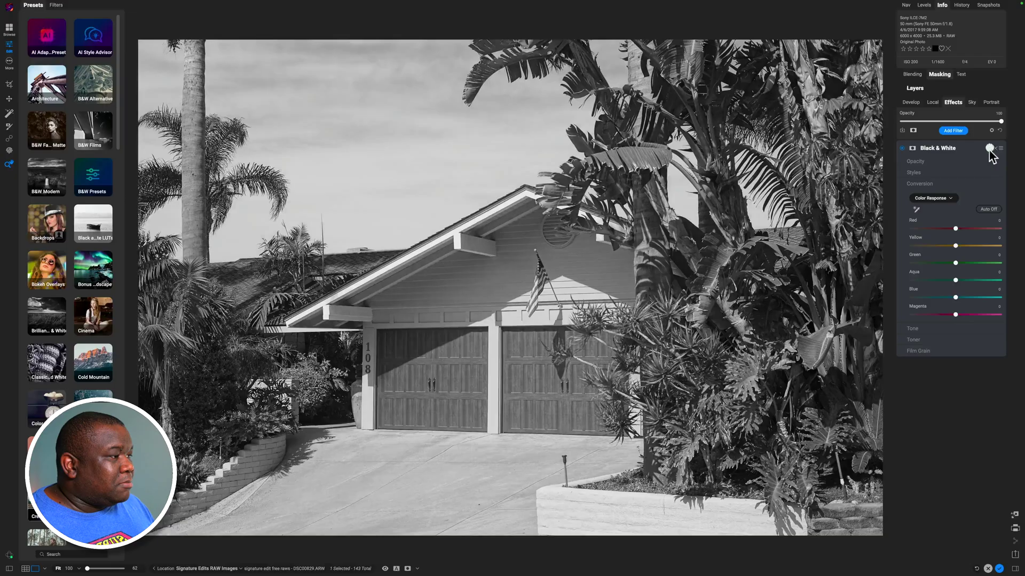
# In the Tone section, try a darker Brightness, then reset it to 0
pyautogui.click(919, 182)
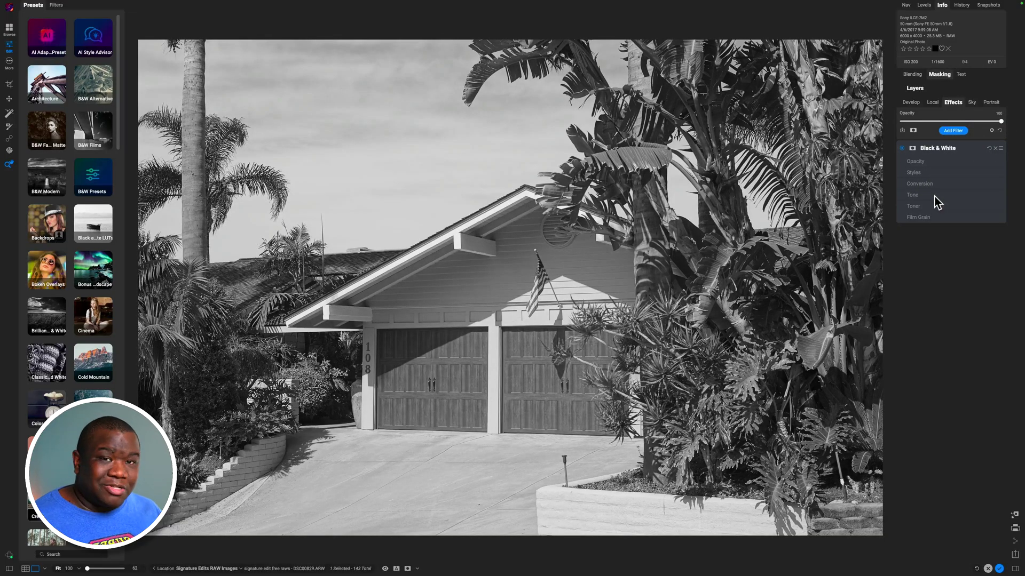
pyautogui.click(934, 196)
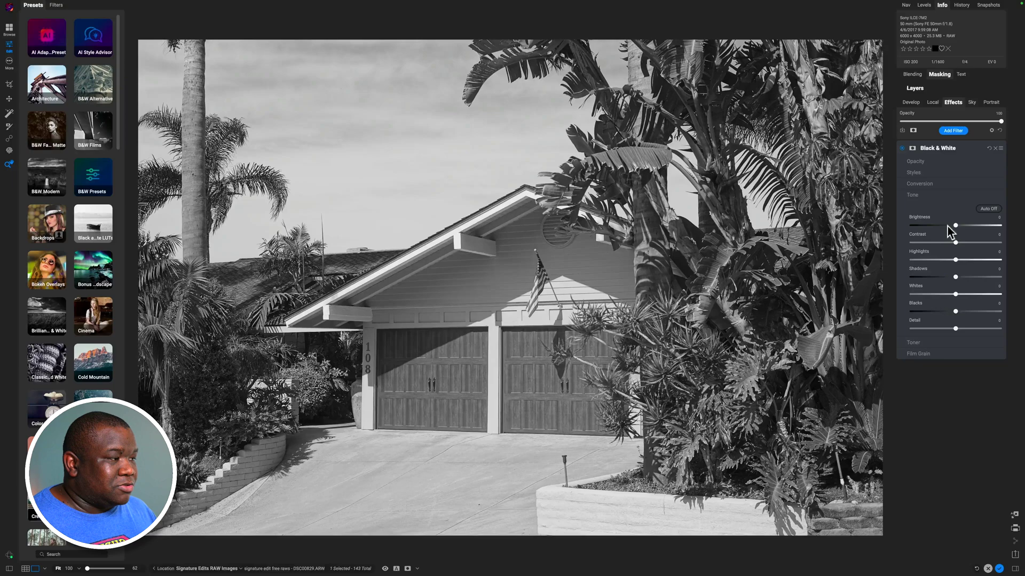
pyautogui.moveTo(955, 225)
pyautogui.mouseDown()
pyautogui.moveTo(922, 225)
pyautogui.moveTo(945, 227)
pyautogui.mouseUp()
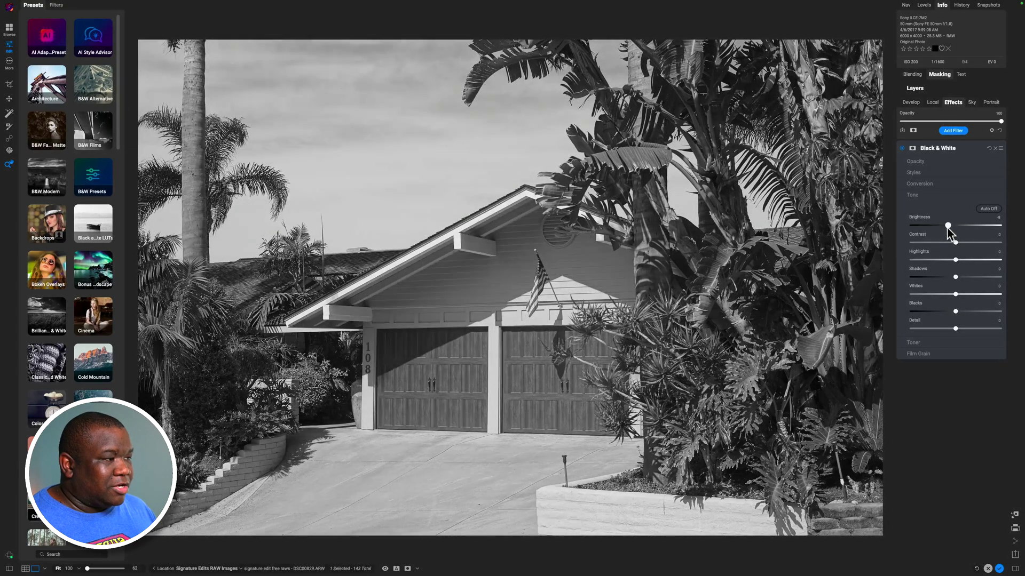
pyautogui.doubleClick(921, 221)
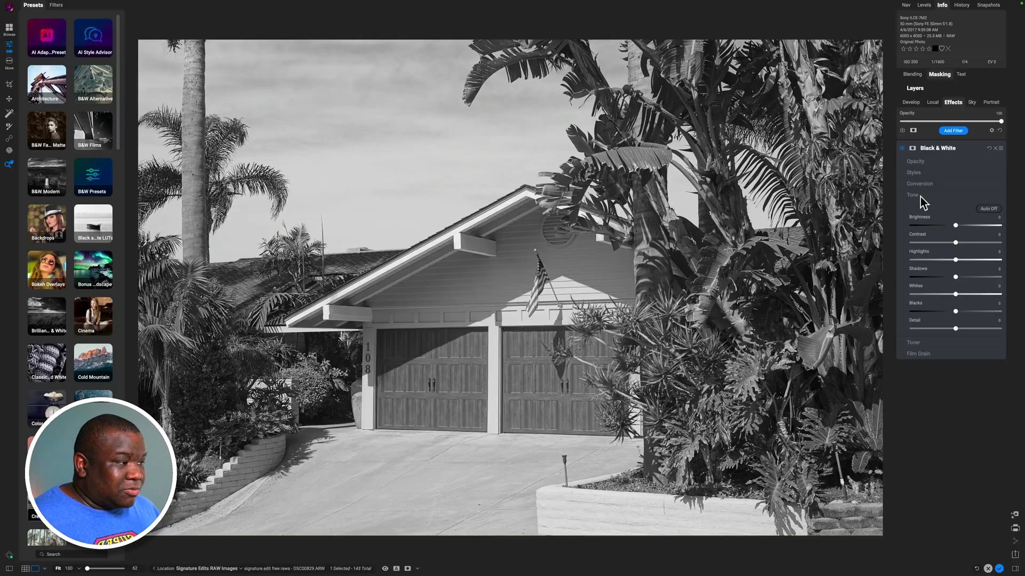
pyautogui.click(920, 197)
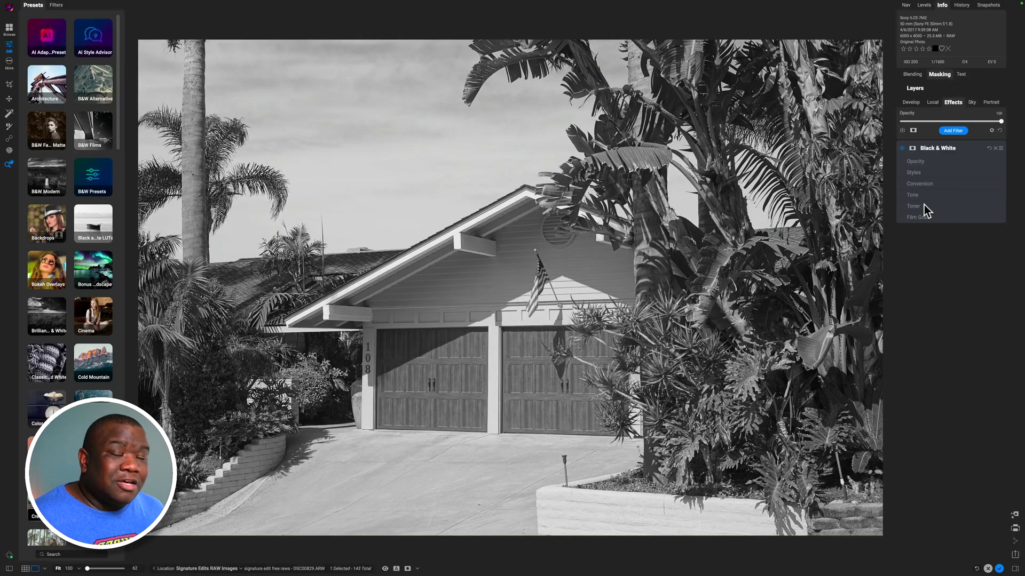
# Set the Toner highlight colour to full-brightness red, then reset the highlight Amount to 0
pyautogui.click(923, 206)
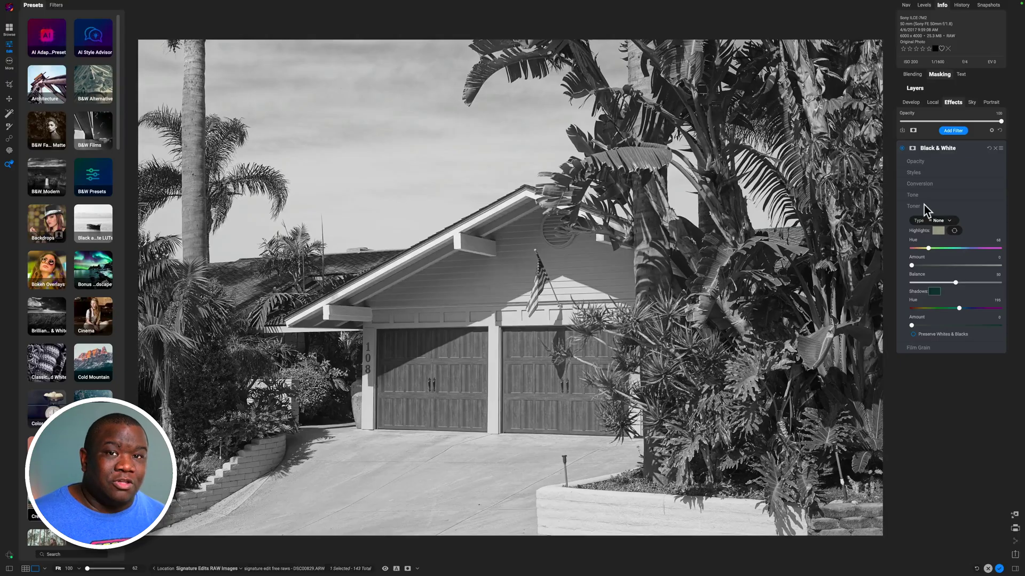
pyautogui.click(938, 231)
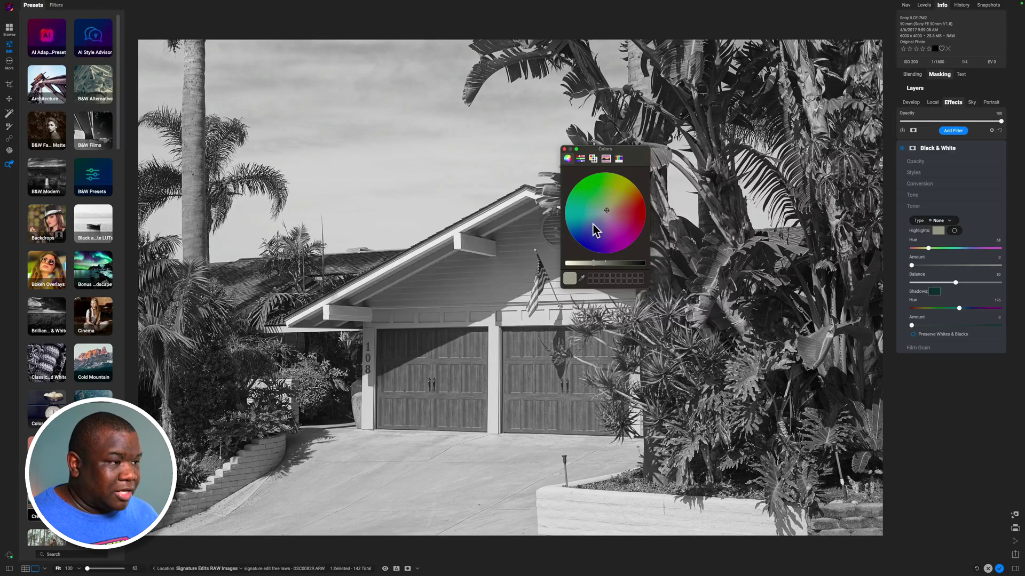
pyautogui.moveTo(596, 261); pyautogui.dragTo(559, 267)
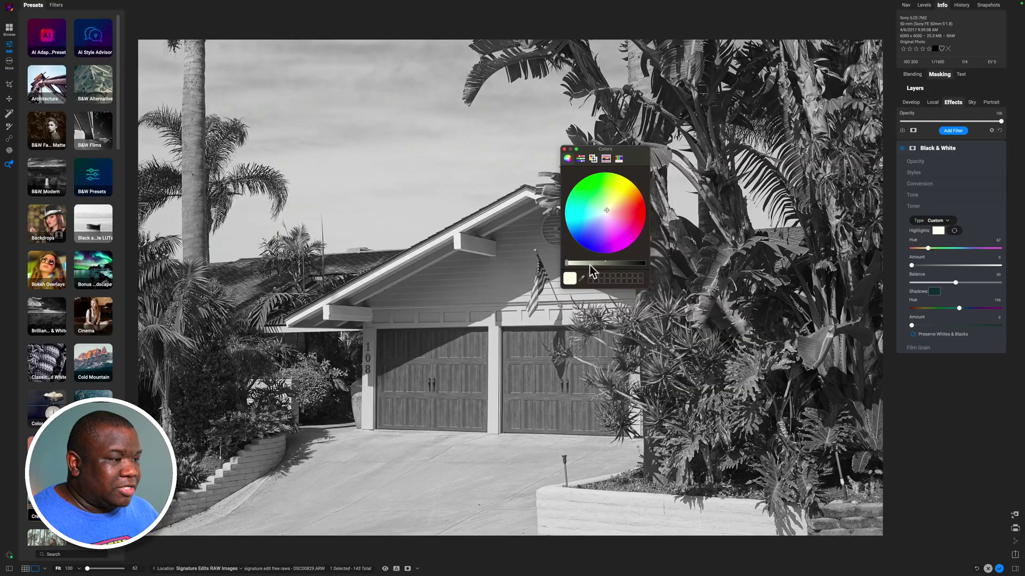
pyautogui.moveTo(607, 209); pyautogui.dragTo(638, 210)
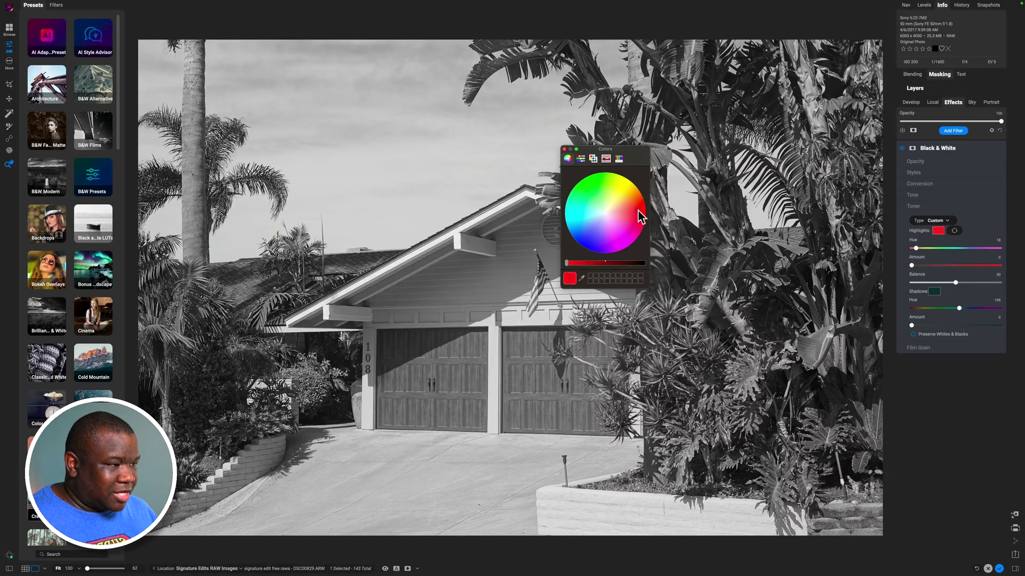
pyautogui.click(565, 149)
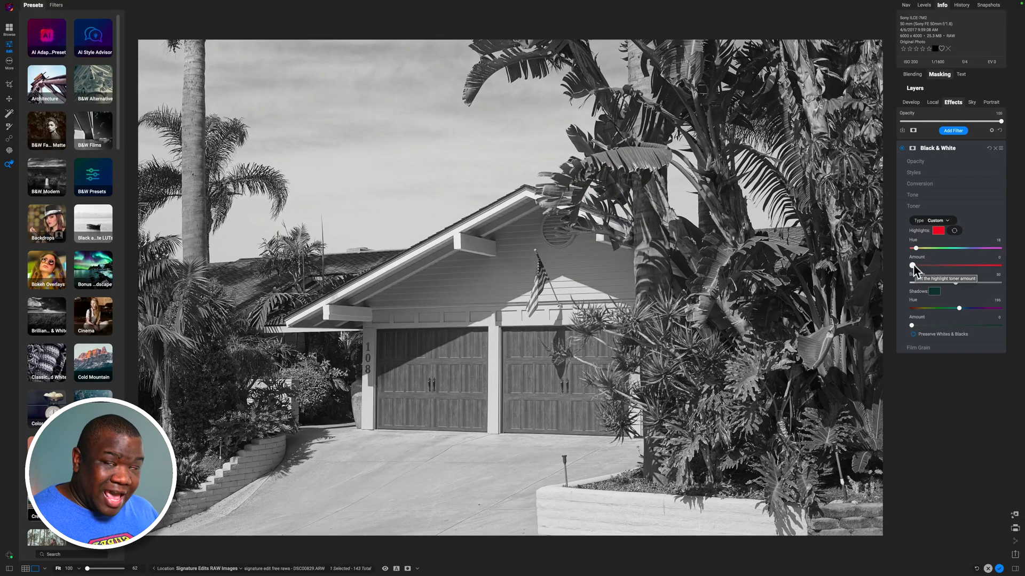
pyautogui.moveTo(912, 265); pyautogui.dragTo(939, 267)
pyautogui.doubleClick(939, 265)
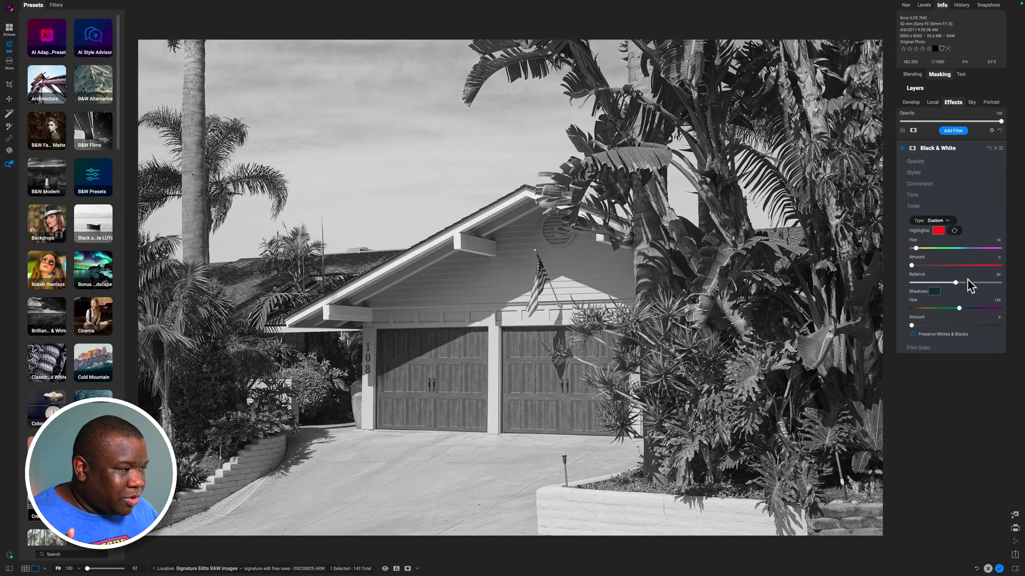
# Set highlight toning to 42 and shadow toning to 44, keeping Preserve Whites & Blacks on
pyautogui.moveTo(953, 265); pyautogui.dragTo(948, 266)
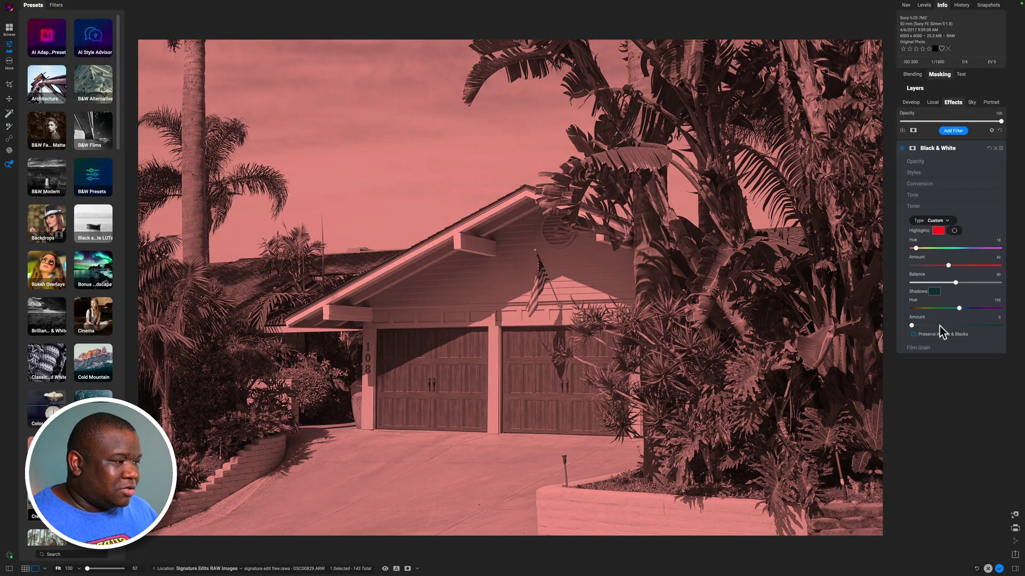
pyautogui.moveTo(939, 325); pyautogui.dragTo(945, 326)
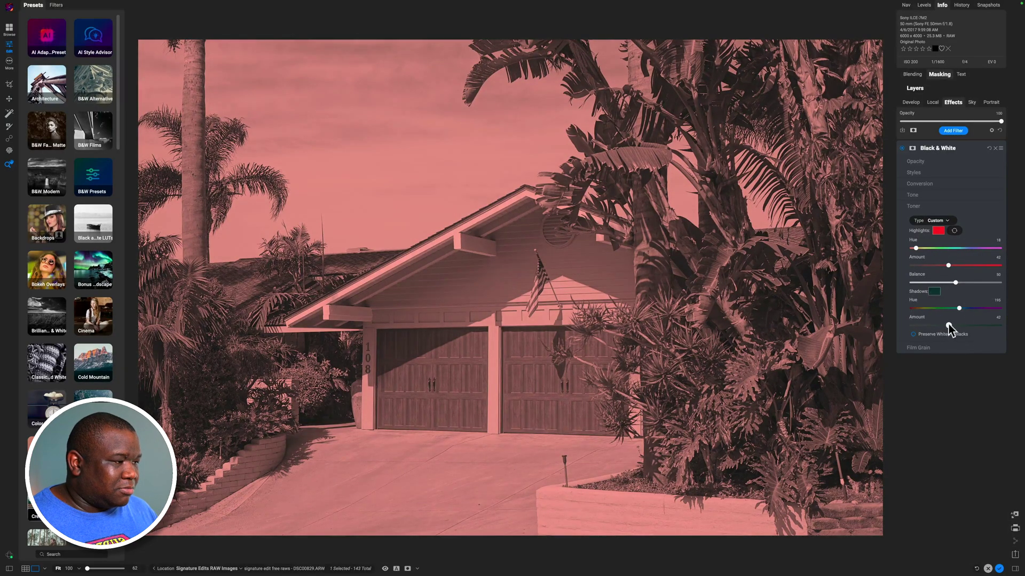
pyautogui.click(949, 326)
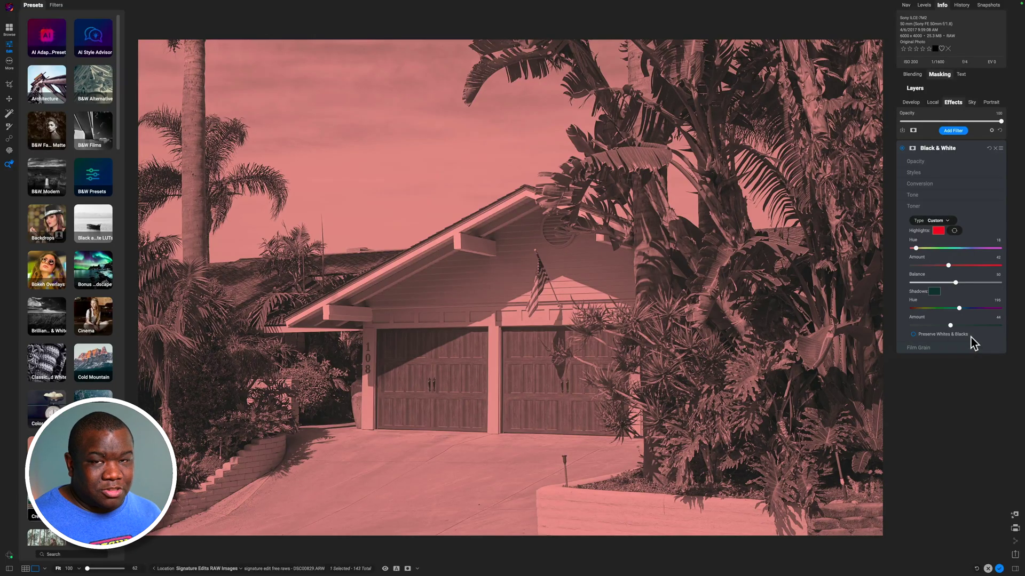
pyautogui.click(933, 336)
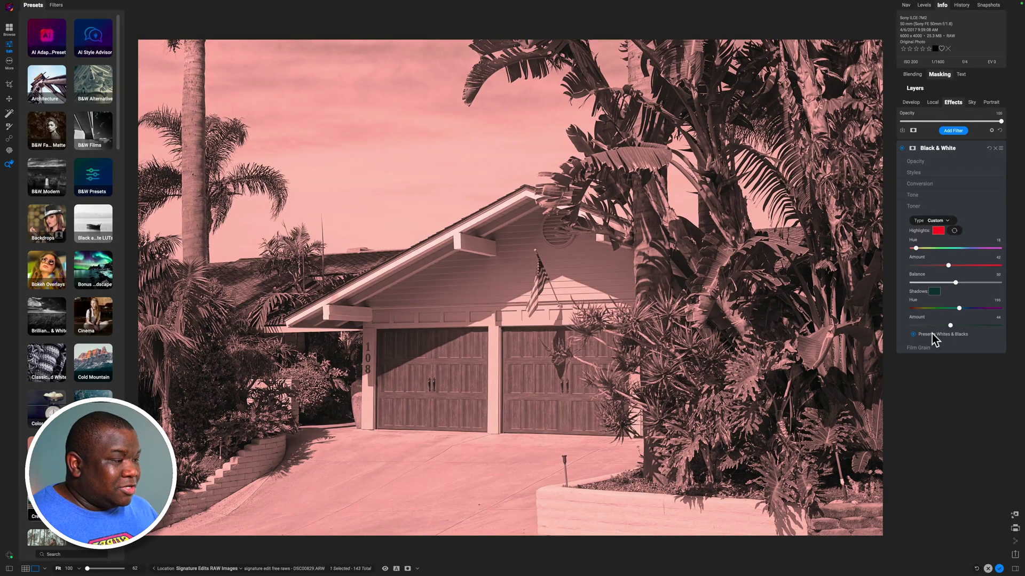
pyautogui.click(933, 336)
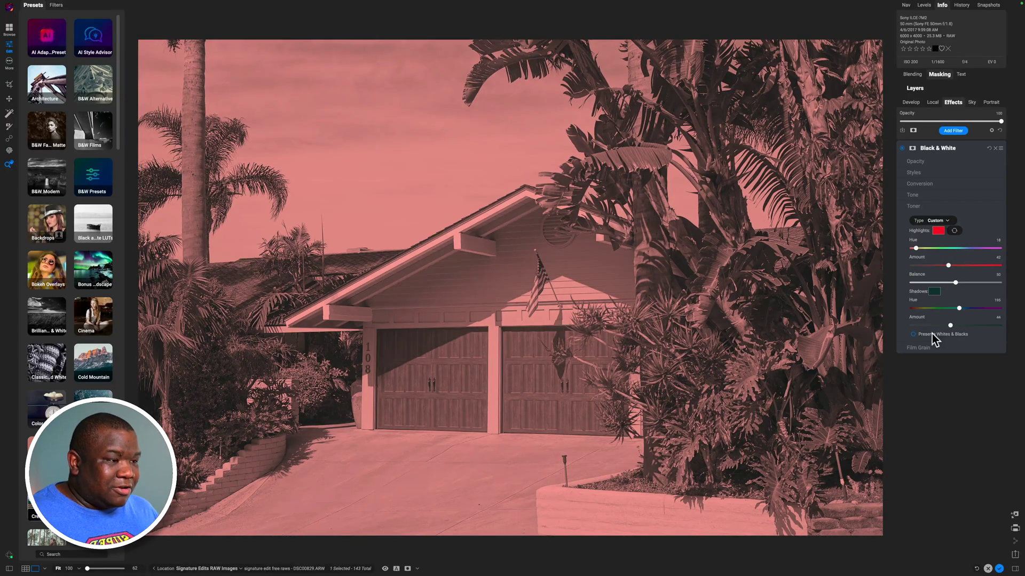
pyautogui.click(933, 338)
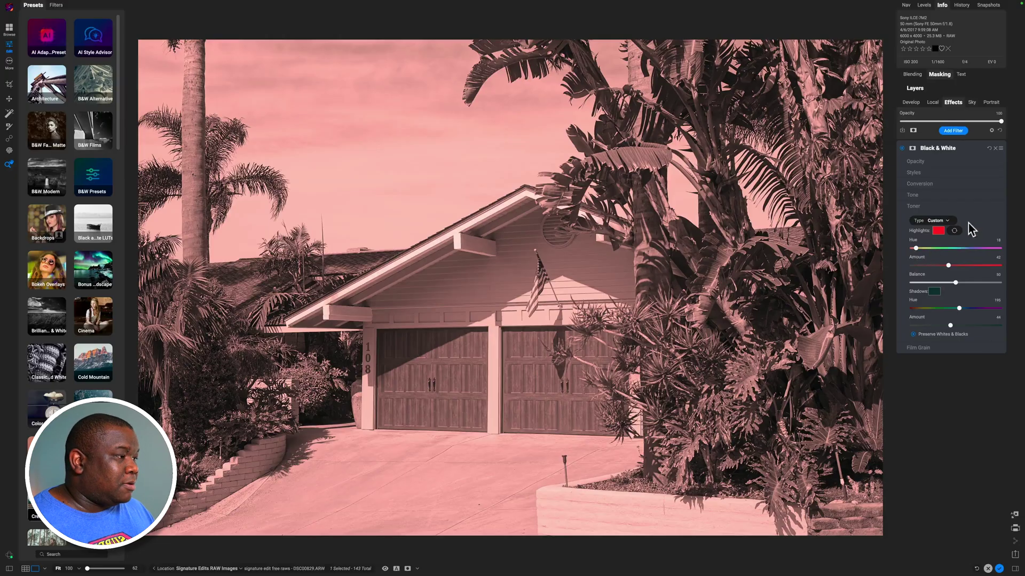
# Reset the filter to remove the toning, then apply Ilford XP2 Super 400 grain at size 181
pyautogui.click(989, 148)
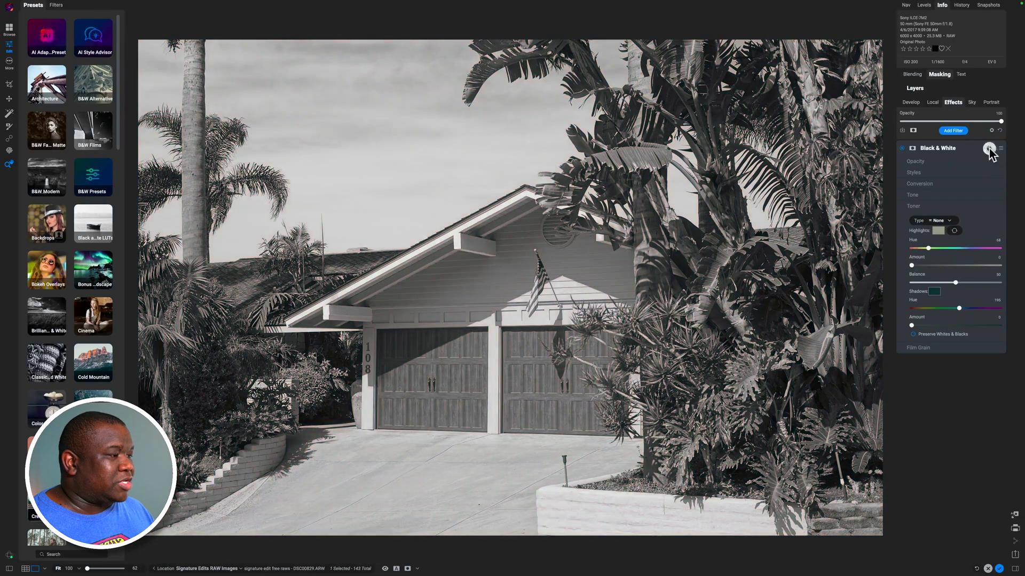
pyautogui.click(927, 208)
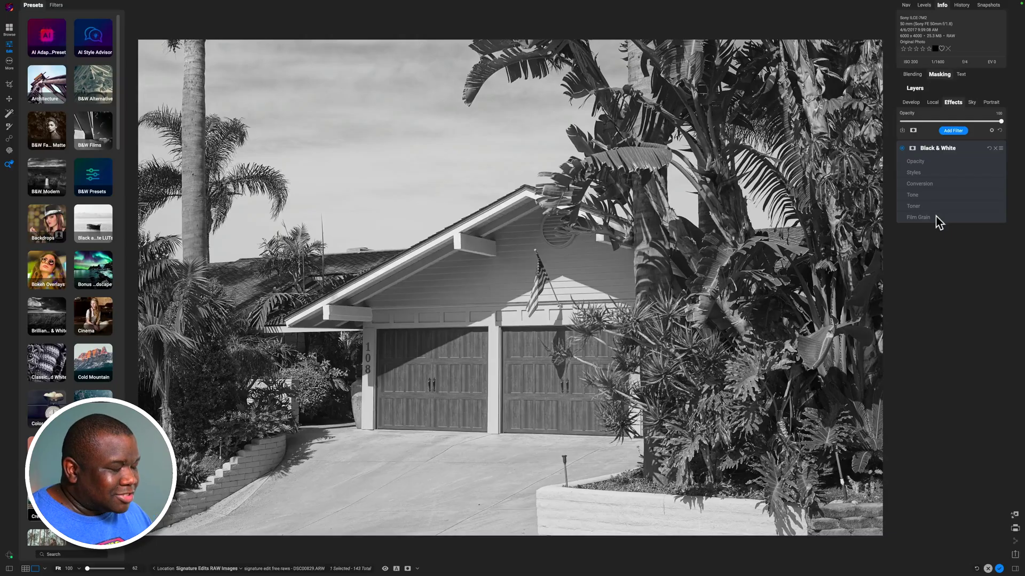
pyautogui.click(936, 216)
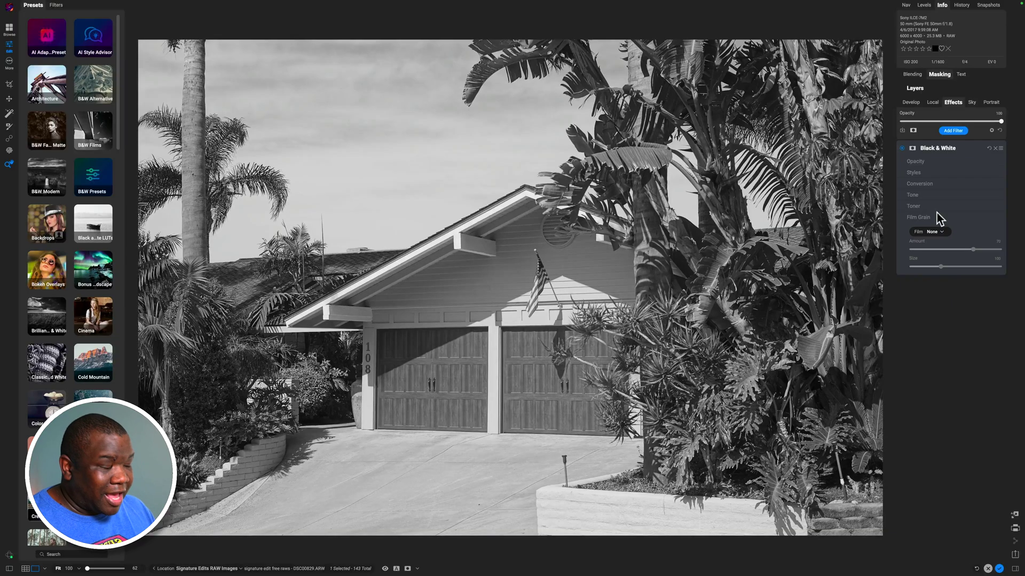
pyautogui.click(936, 231)
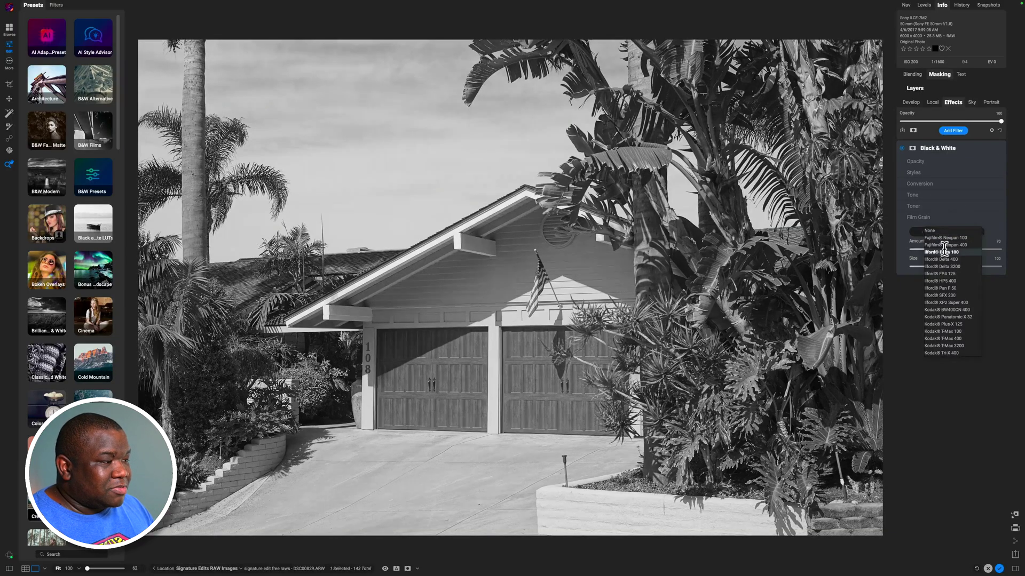
pyautogui.click(955, 302)
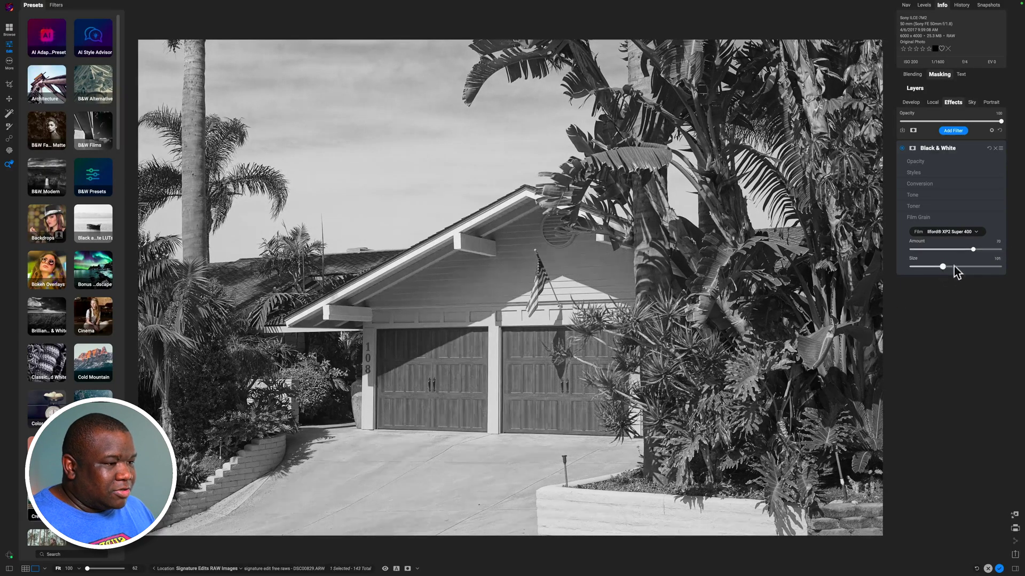
pyautogui.moveTo(981, 266); pyautogui.dragTo(987, 267)
pyautogui.click(492, 269)
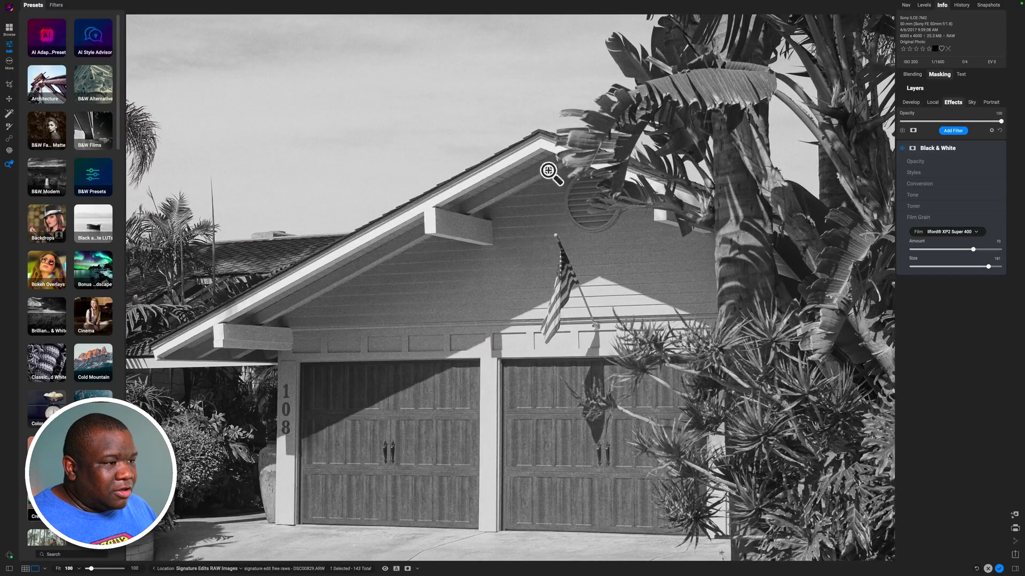
# Try Ilford XP2 Super 400 grain on the fitted photo, then set the film stock to None
pyautogui.click(970, 231)
pyautogui.click(938, 159)
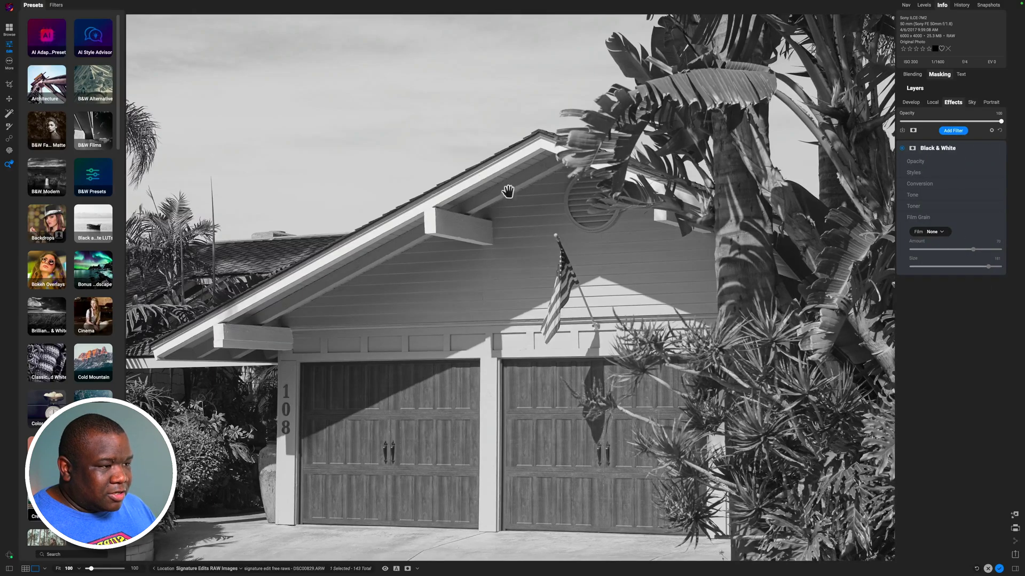
pyautogui.click(948, 229)
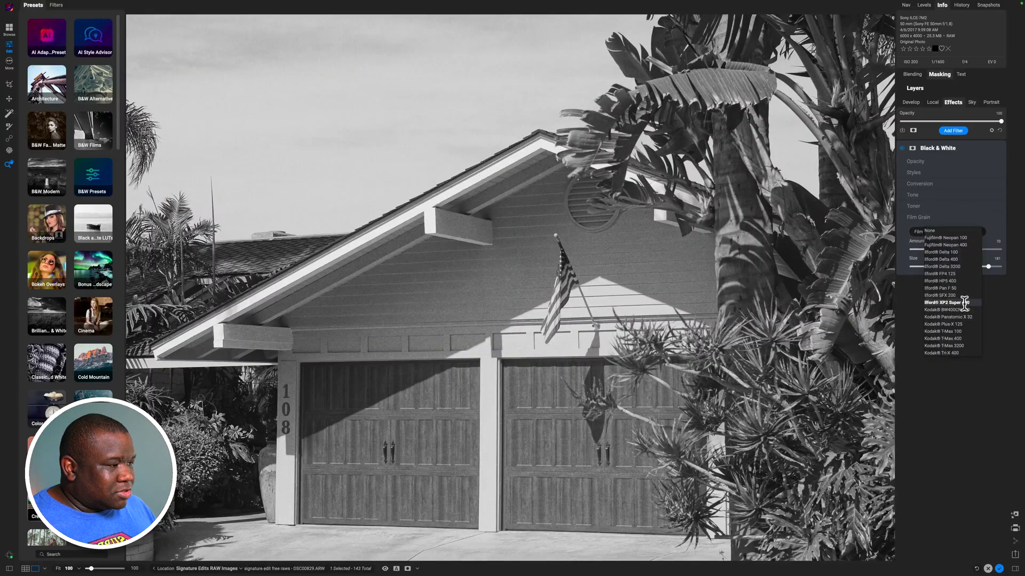
pyautogui.click(942, 303)
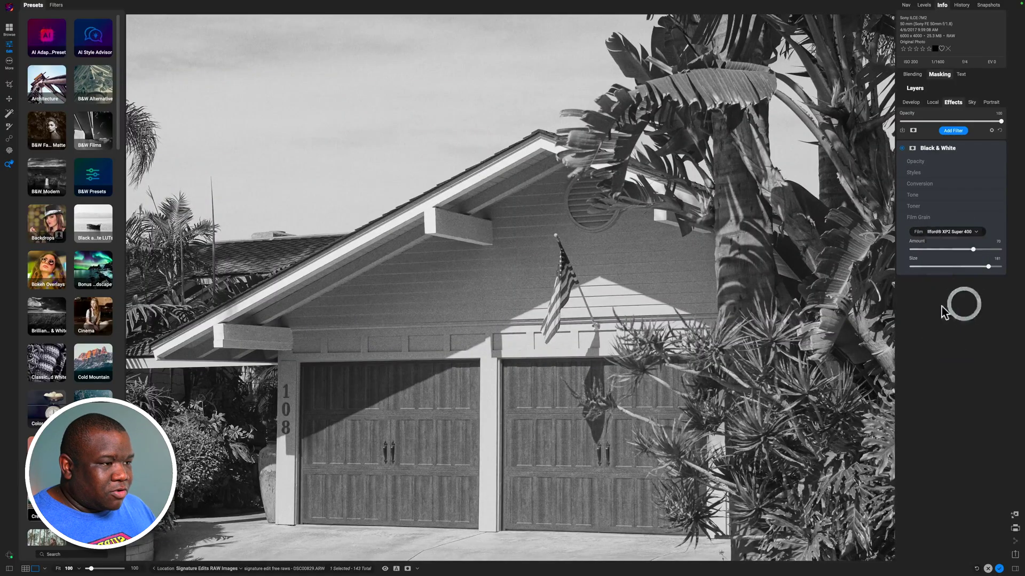
pyautogui.click(505, 261)
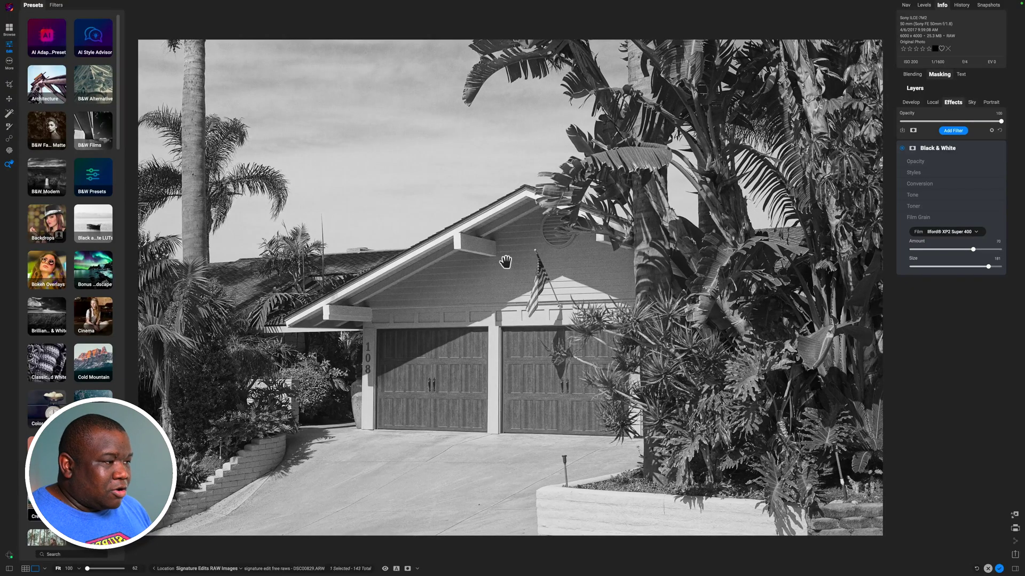
pyautogui.click(961, 233)
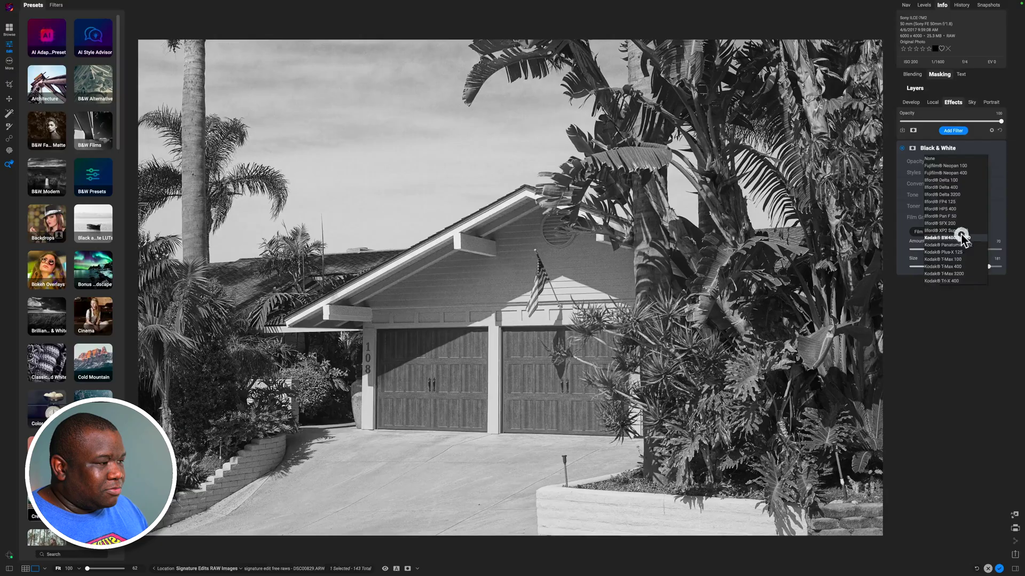
pyautogui.click(943, 162)
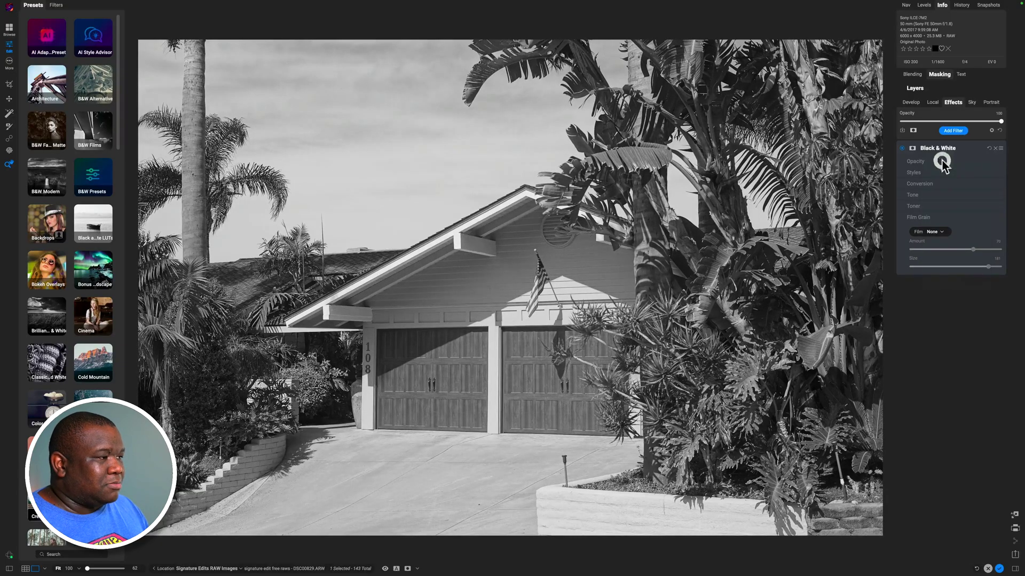
# Add a Tone Enhancer filter above Black & White
pyautogui.click(919, 217)
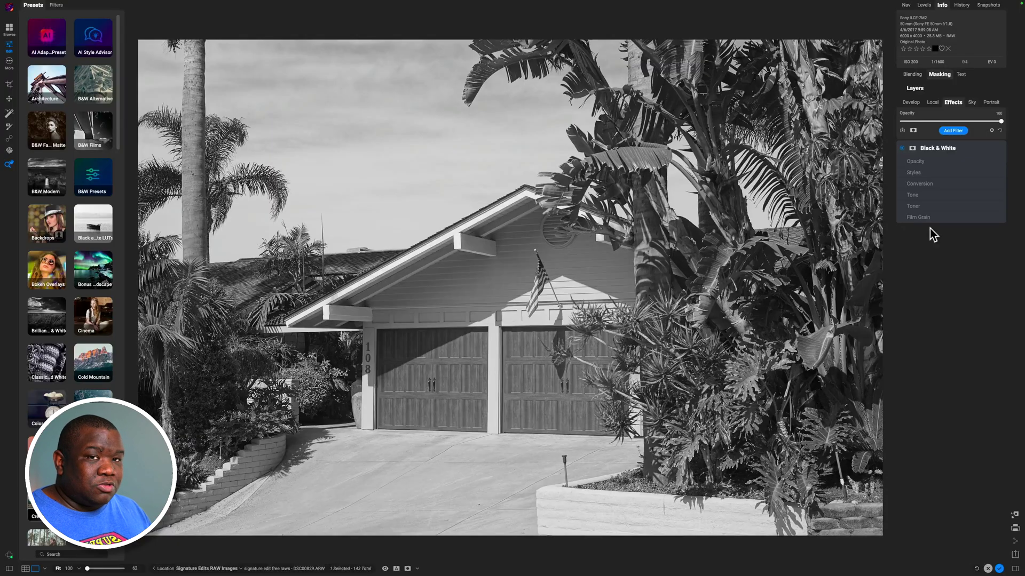
pyautogui.click(947, 129)
pyautogui.click(886, 226)
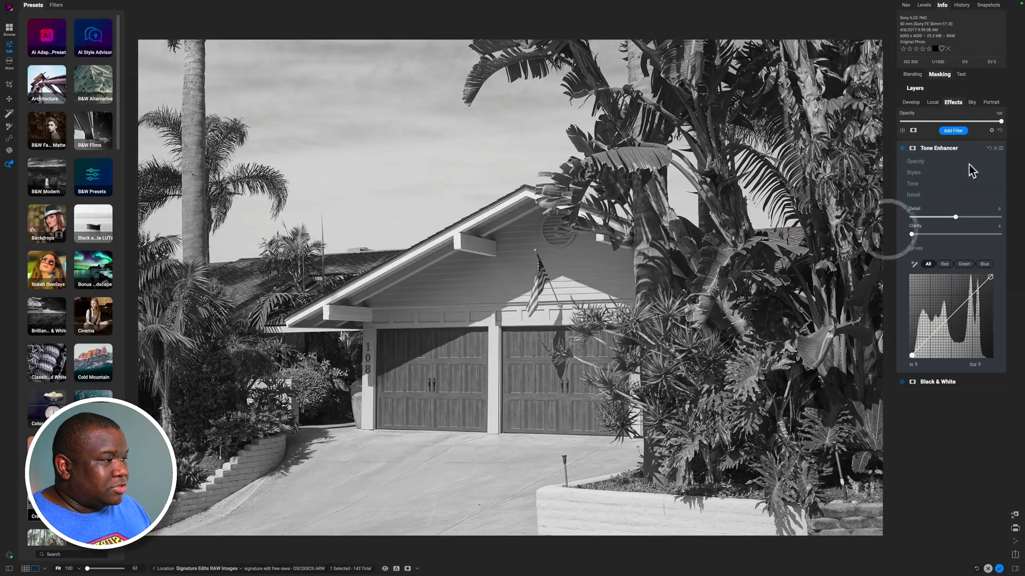
pyautogui.click(954, 152)
# Add a Split Tone filter and review its blending options
pyautogui.click(951, 131)
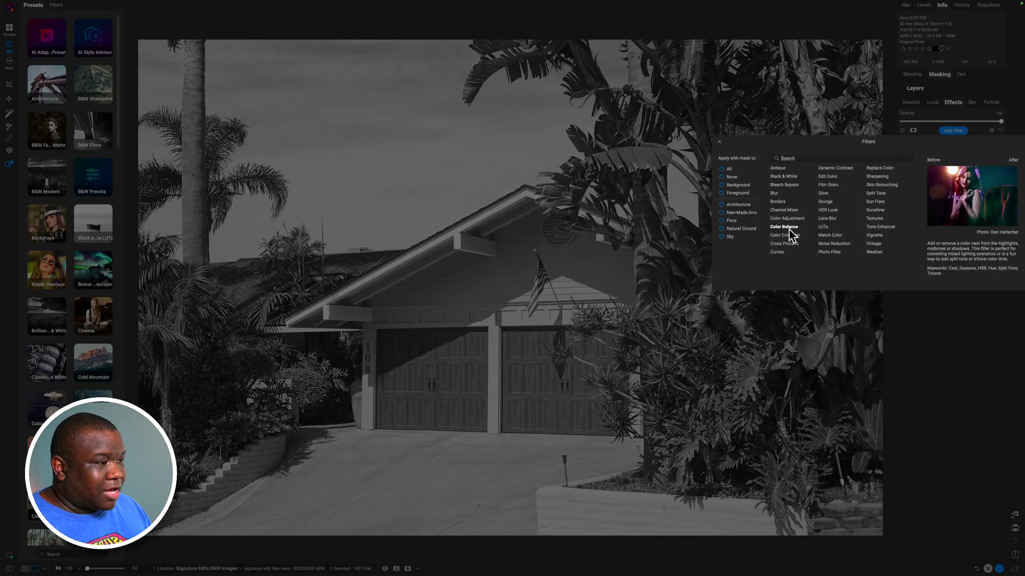
pyautogui.click(879, 195)
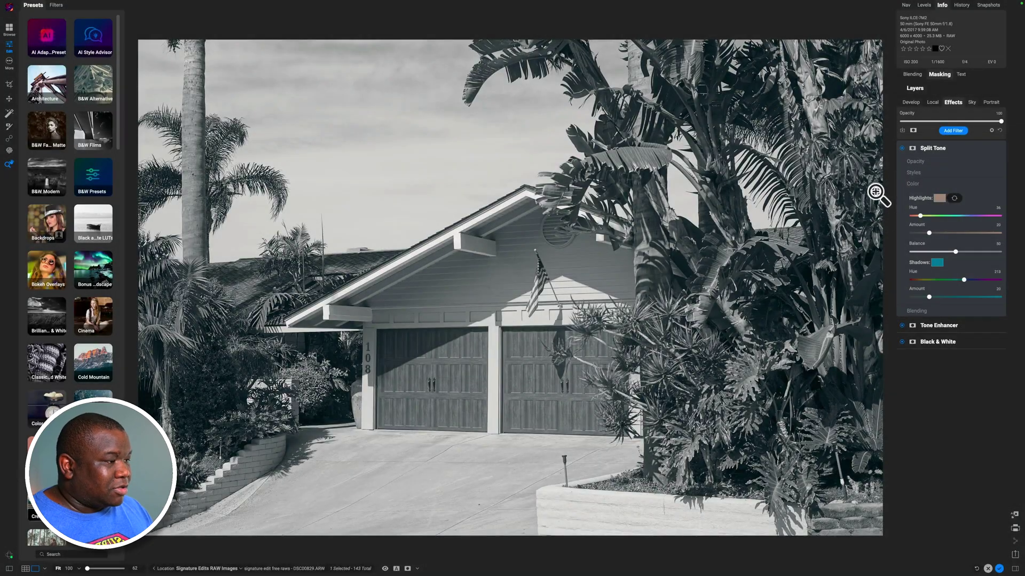
pyautogui.click(925, 314)
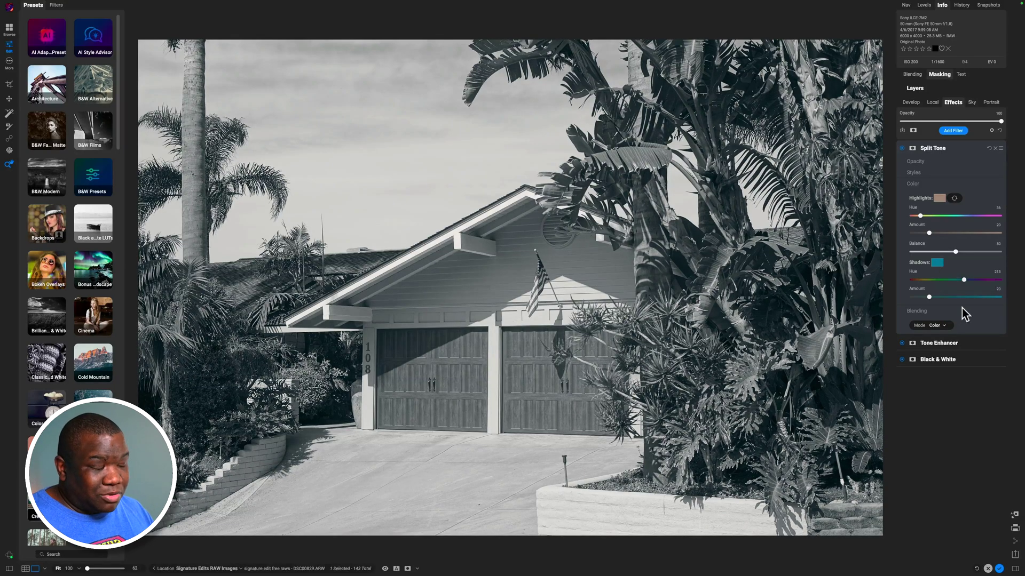
pyautogui.click(931, 150)
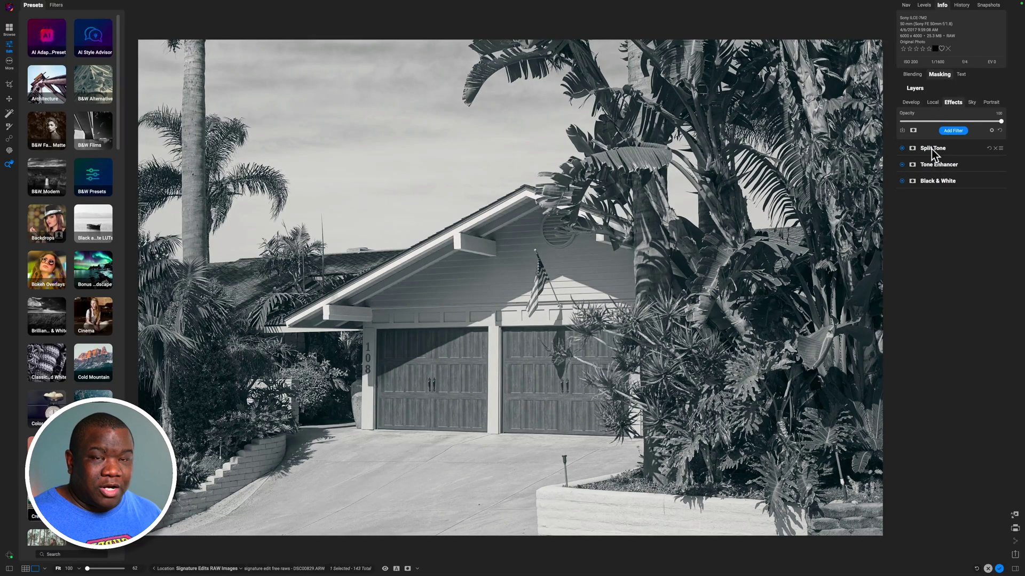
# Add a Film Grain filter and toggle its effect to compare
pyautogui.click(946, 131)
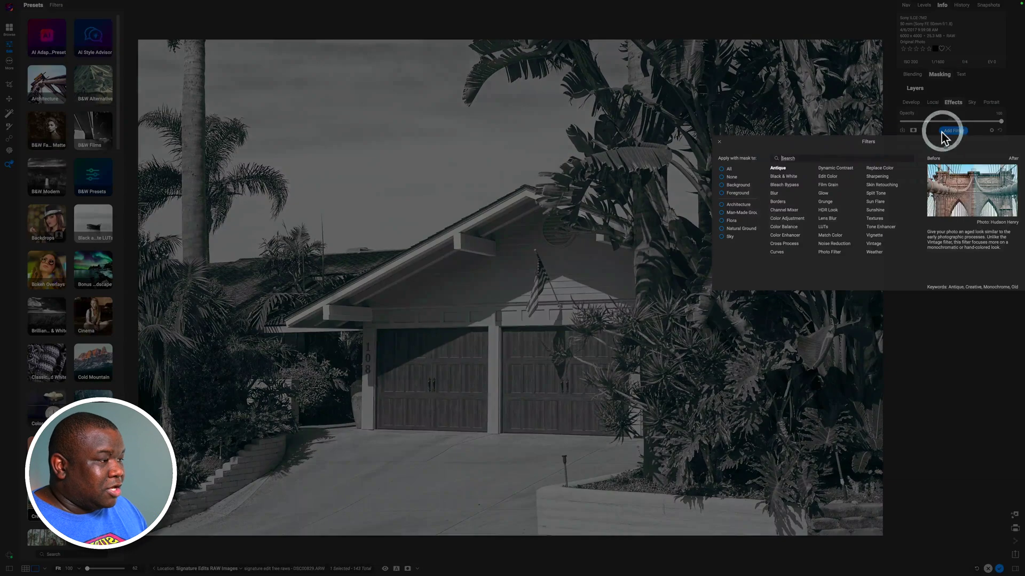
pyautogui.click(827, 186)
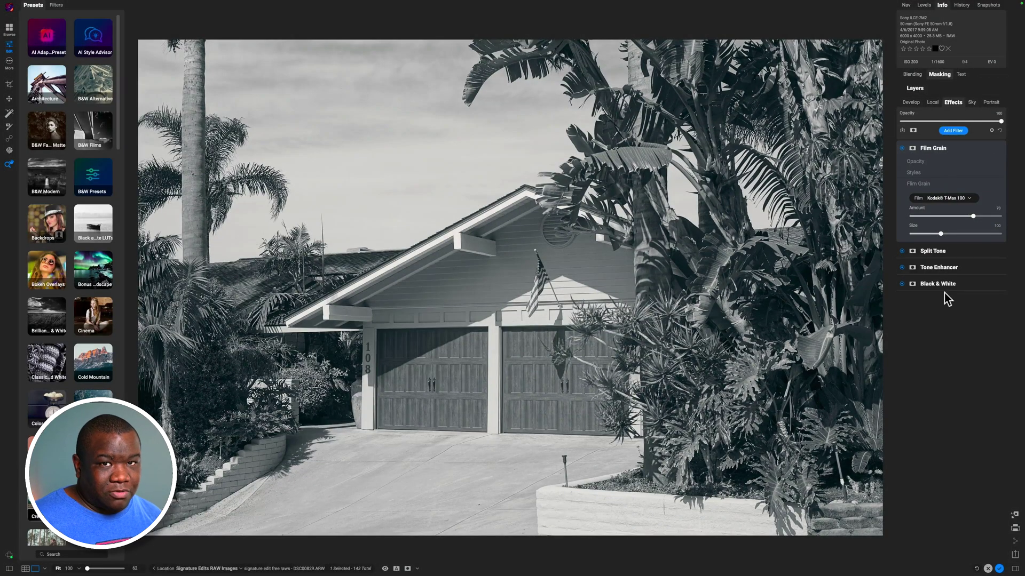
pyautogui.click(942, 152)
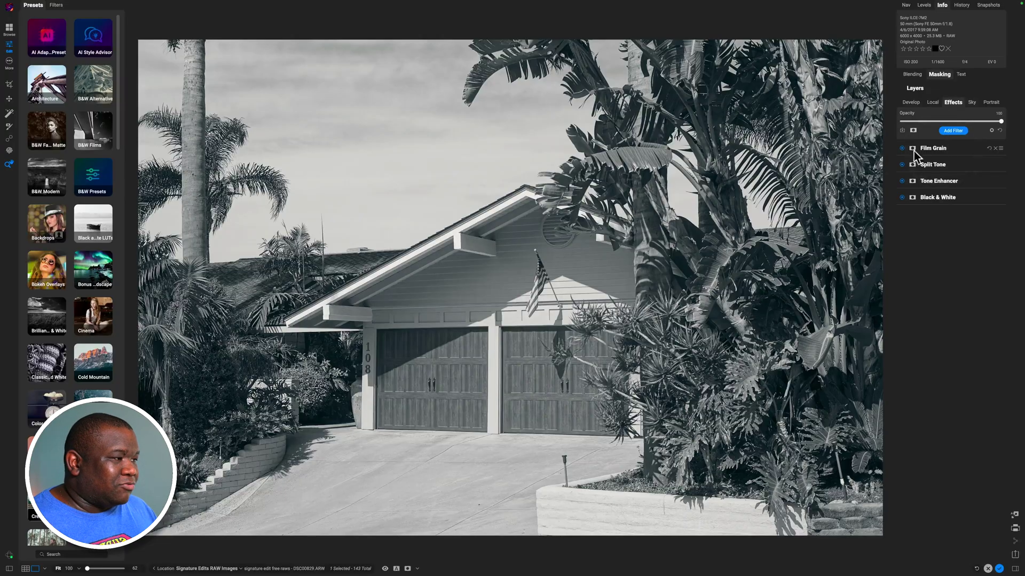
pyautogui.click(901, 149)
# Add a concrete wall Textures filter, then delete the Textures and Film Grain filters
pyautogui.click(951, 132)
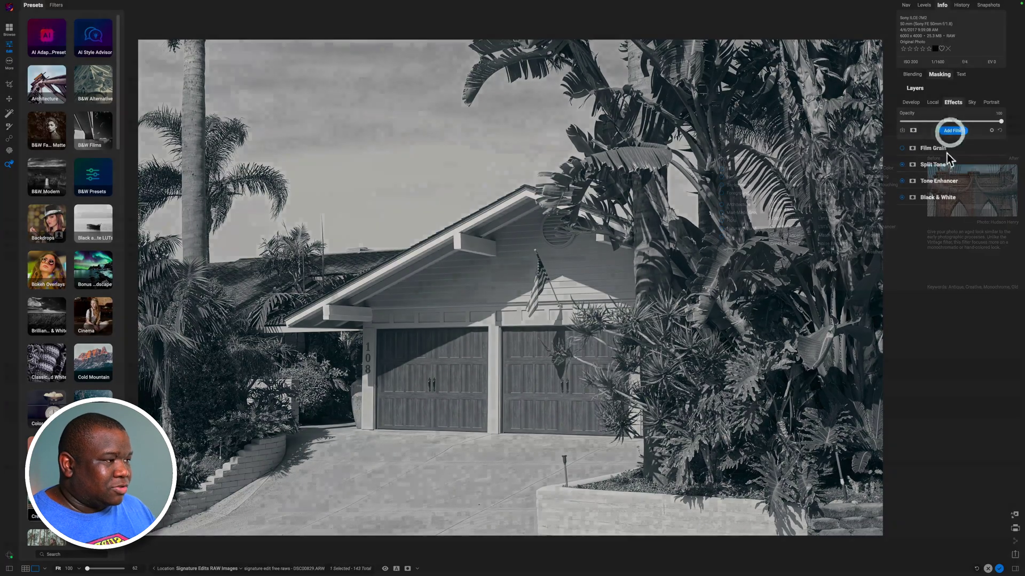
pyautogui.click(871, 218)
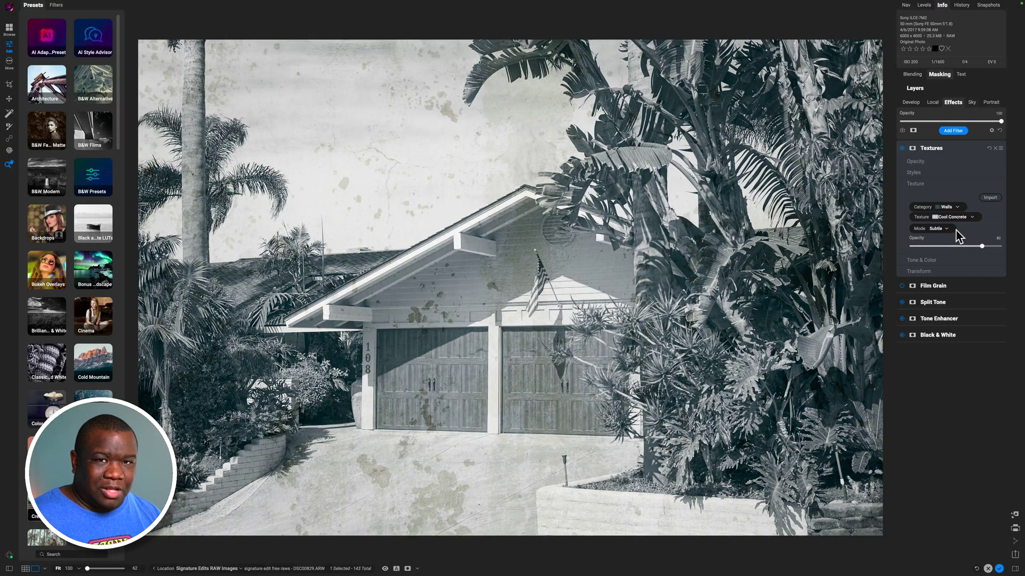
pyautogui.click(932, 272)
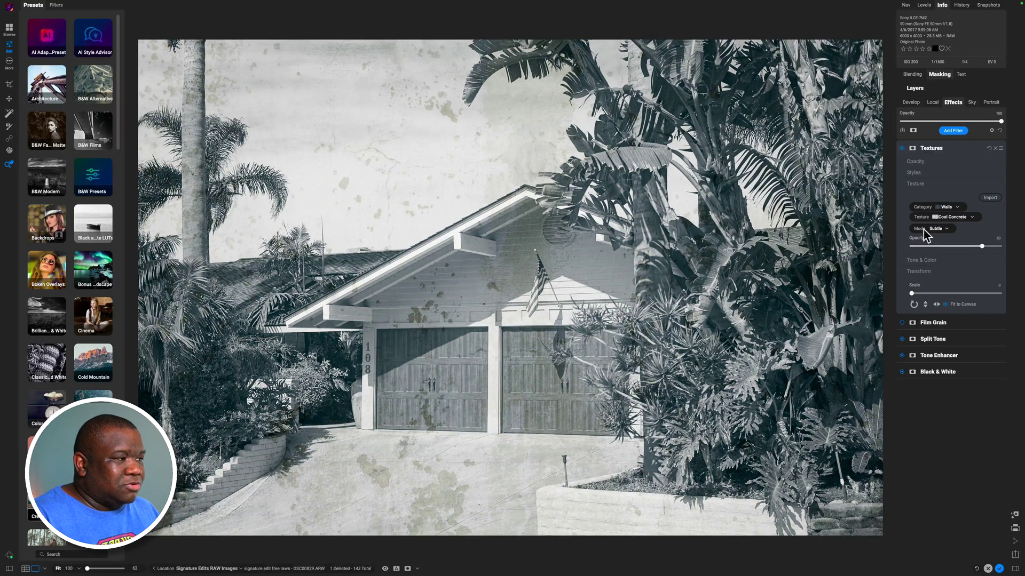
pyautogui.click(995, 149)
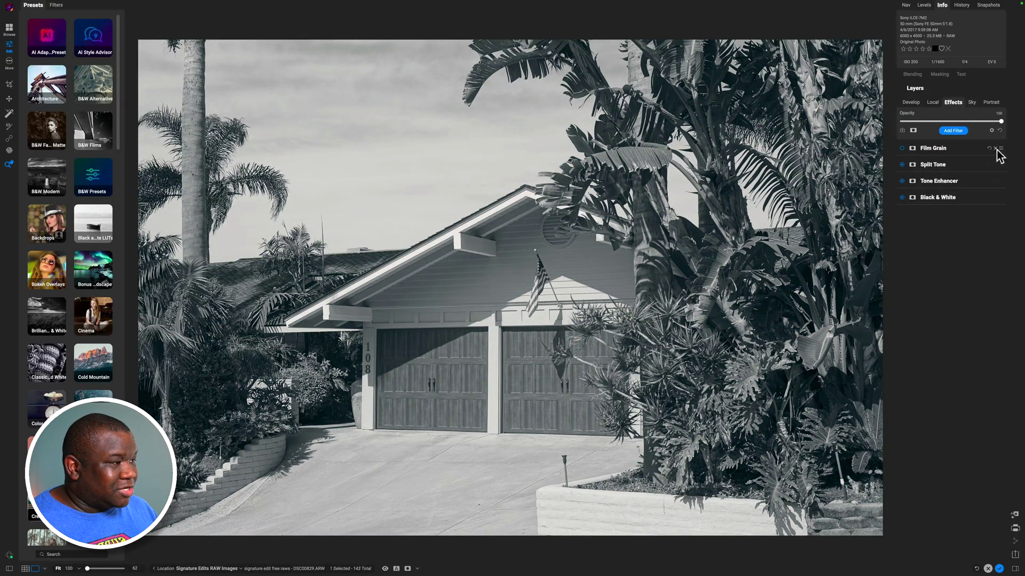
pyautogui.click(995, 149)
# Delete the Split Tone and Tone Enhancer filters, leaving only Black & White
pyautogui.click(995, 149)
pyautogui.click(994, 148)
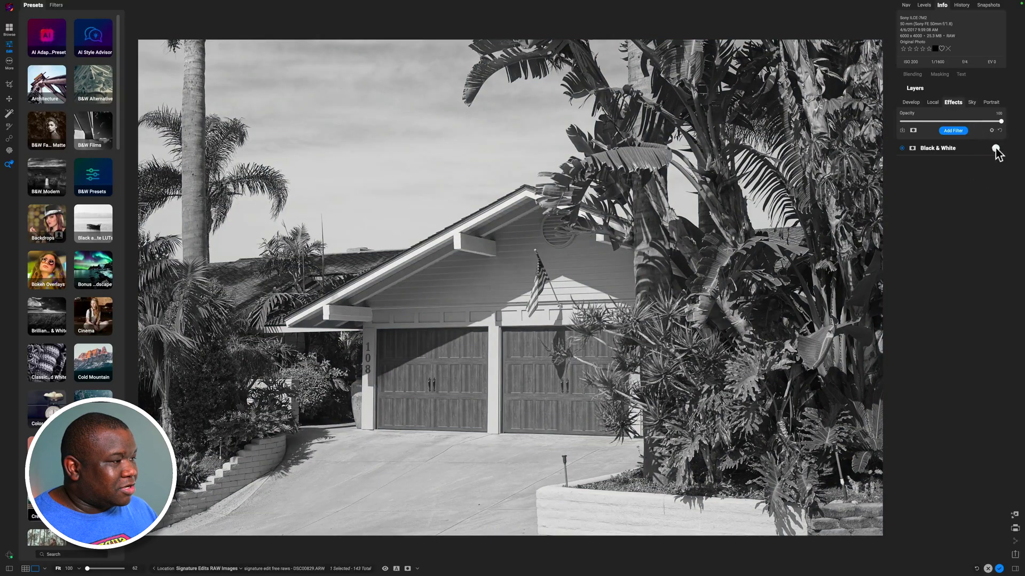
pyautogui.click(960, 152)
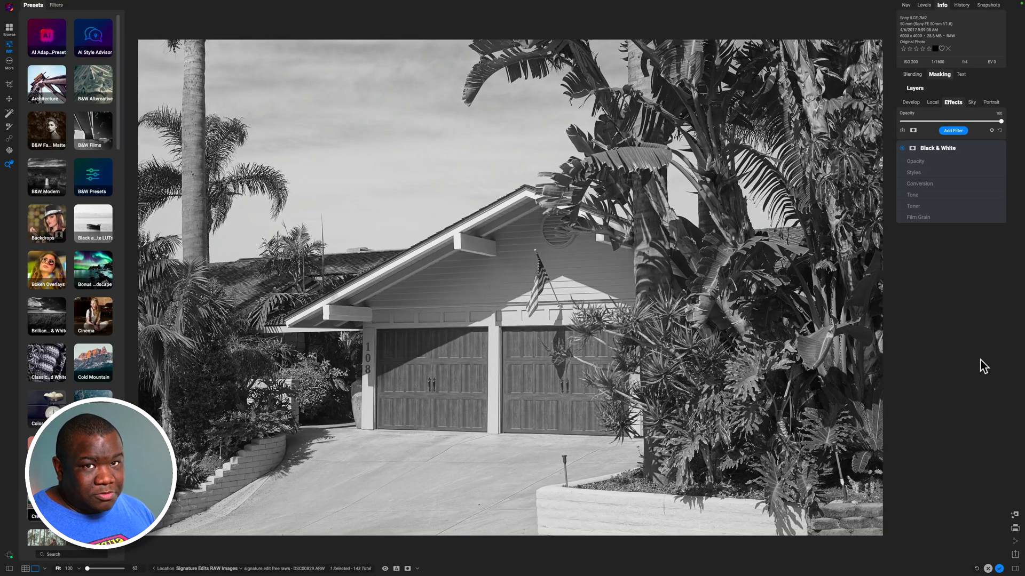
# Add a Bleach Bypass filter and toggle it off and on to compare
pyautogui.click(964, 133)
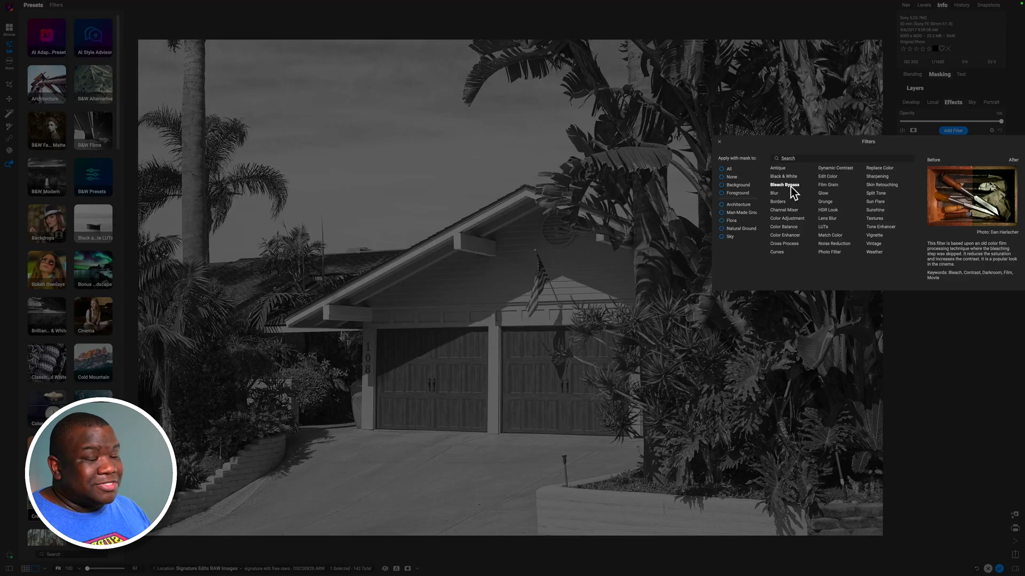
pyautogui.click(792, 187)
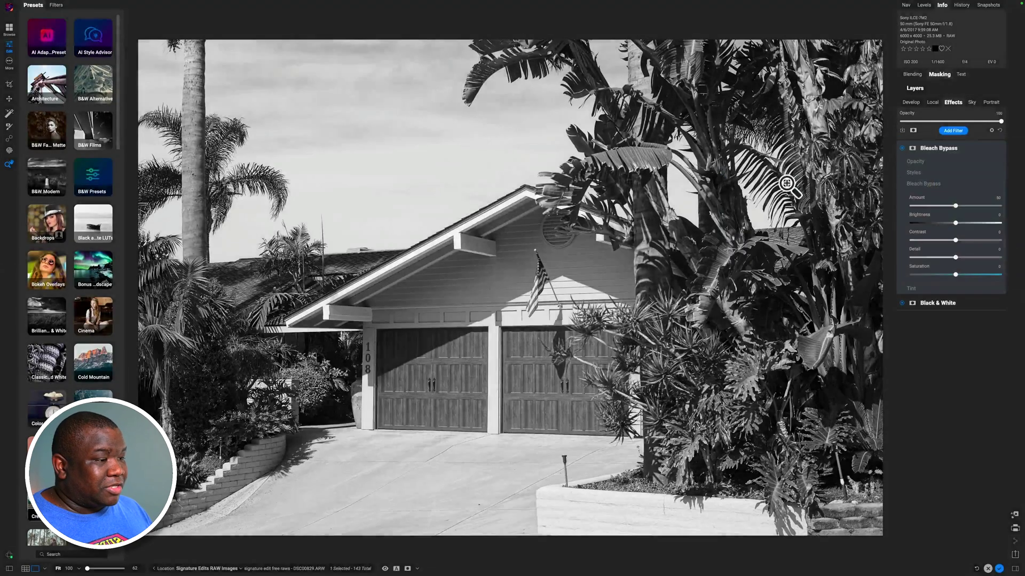
pyautogui.click(936, 150)
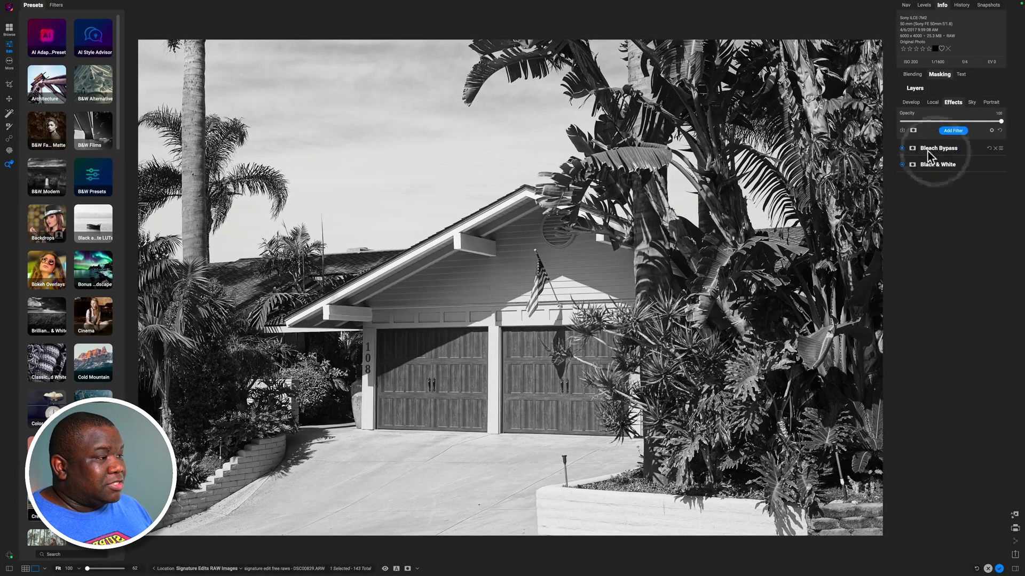
pyautogui.click(902, 148)
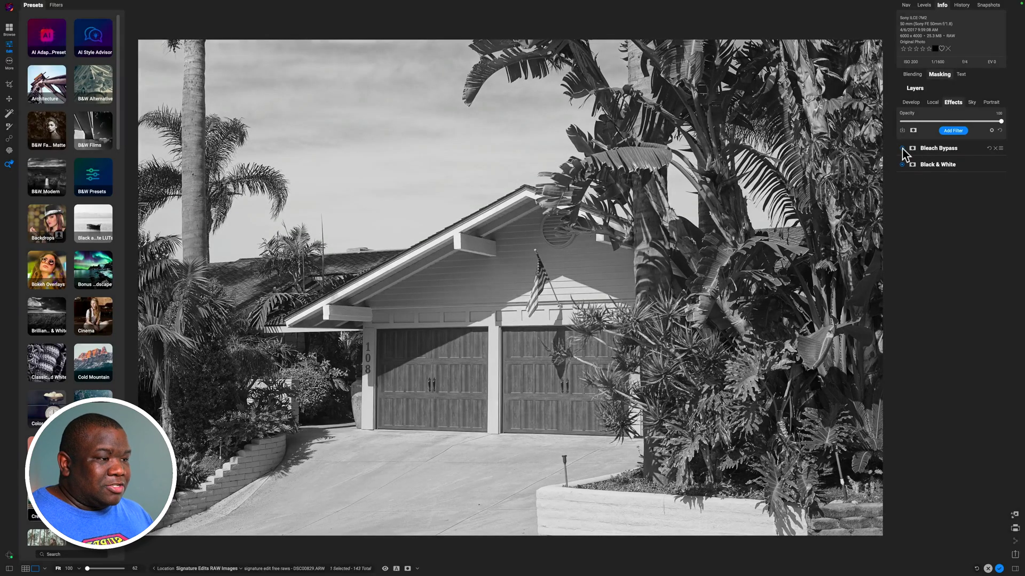
pyautogui.click(902, 149)
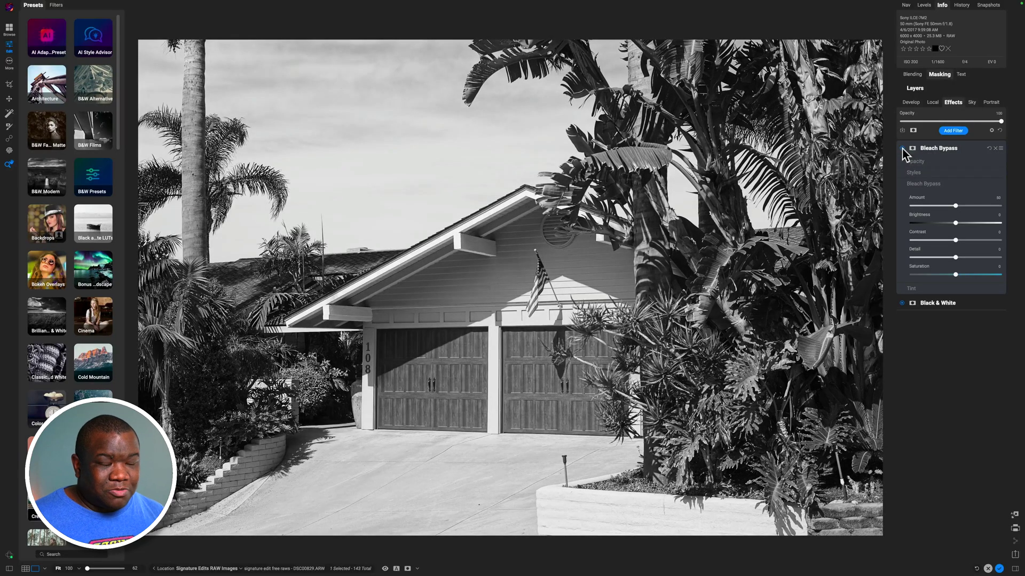
pyautogui.click(930, 149)
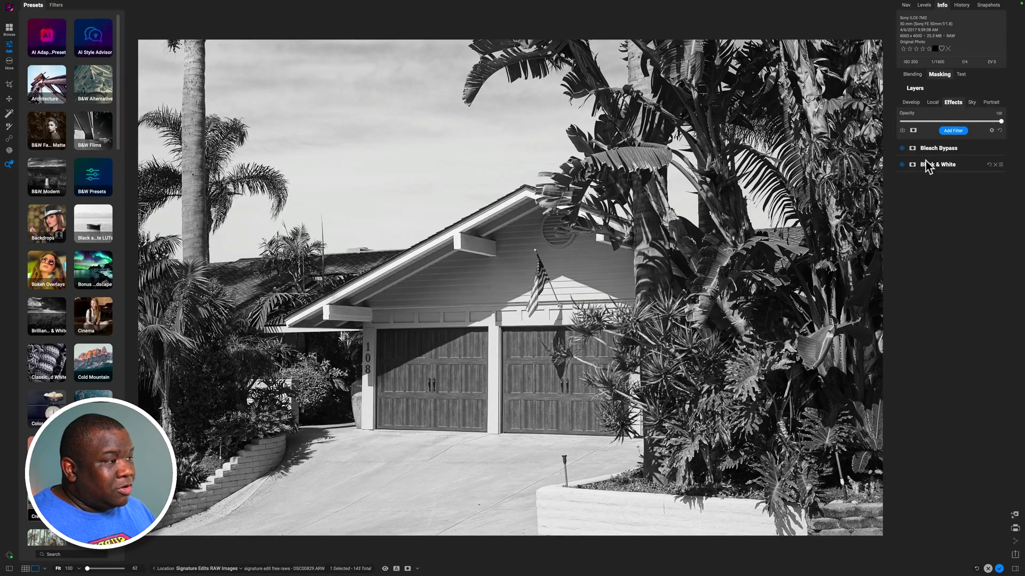
pyautogui.click(935, 148)
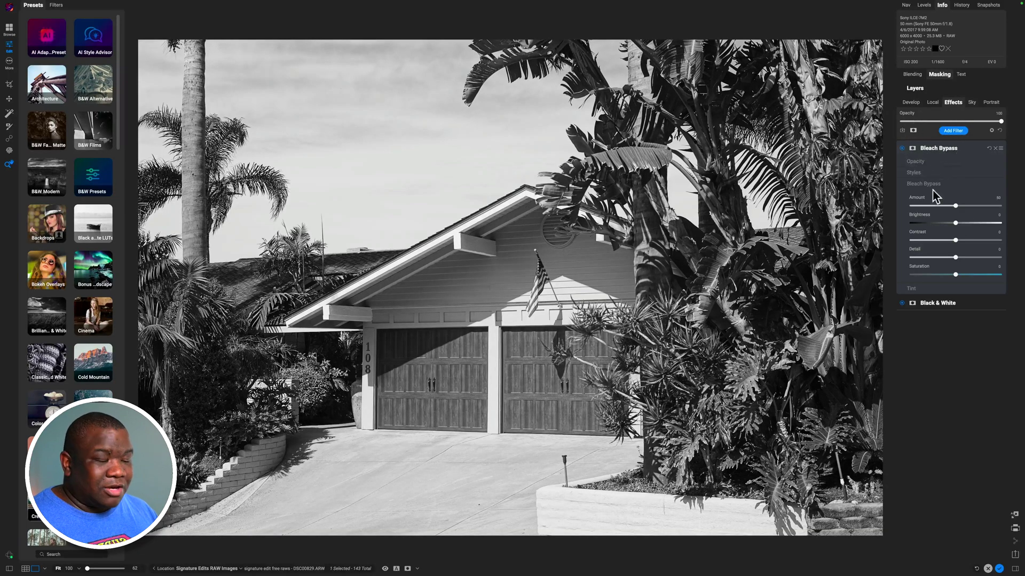
pyautogui.click(944, 148)
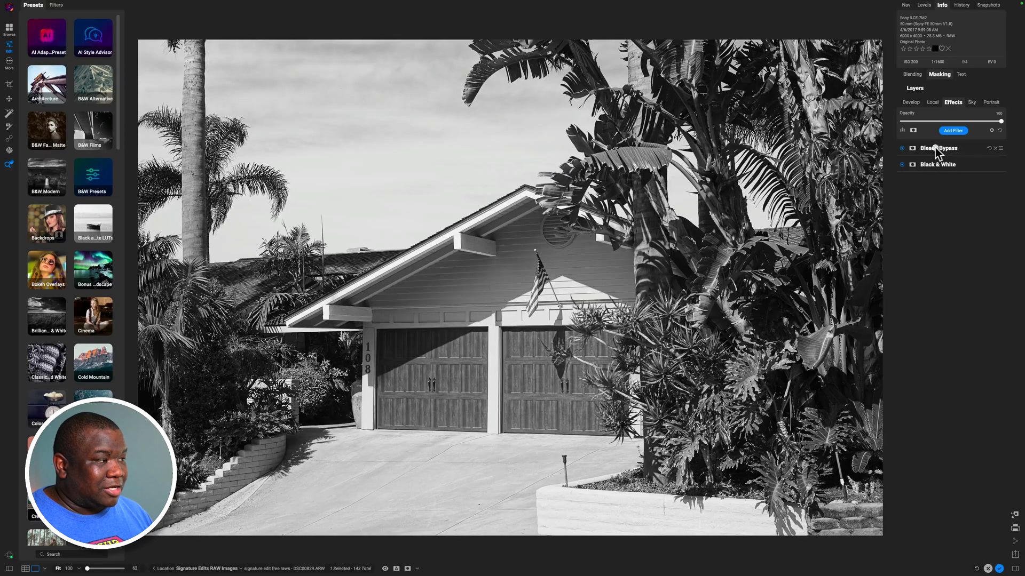
# Expand the Bleach Bypass panel to show its Amount, Brightness, Contrast, Detail and Saturation sliders
pyautogui.click(935, 148)
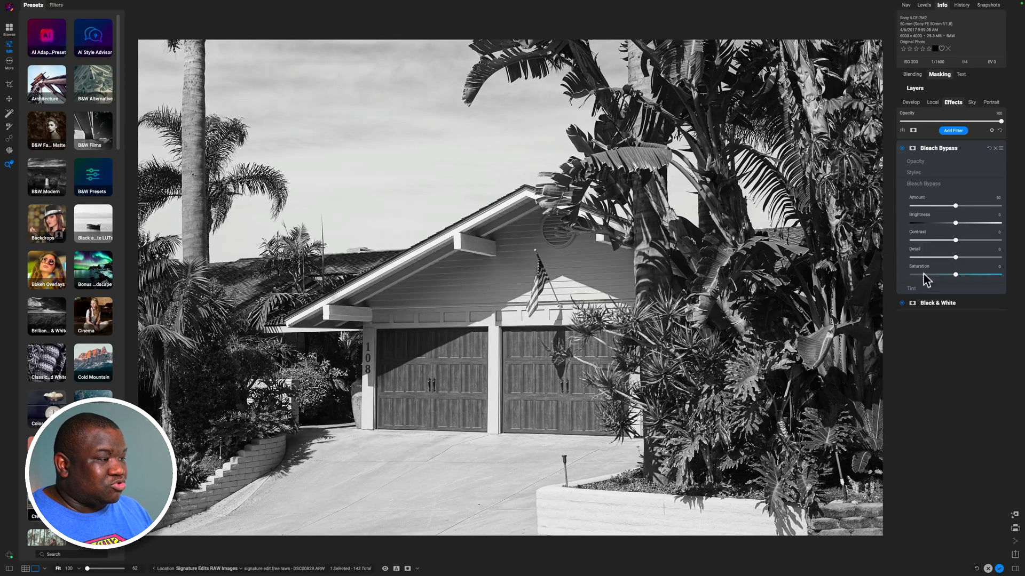